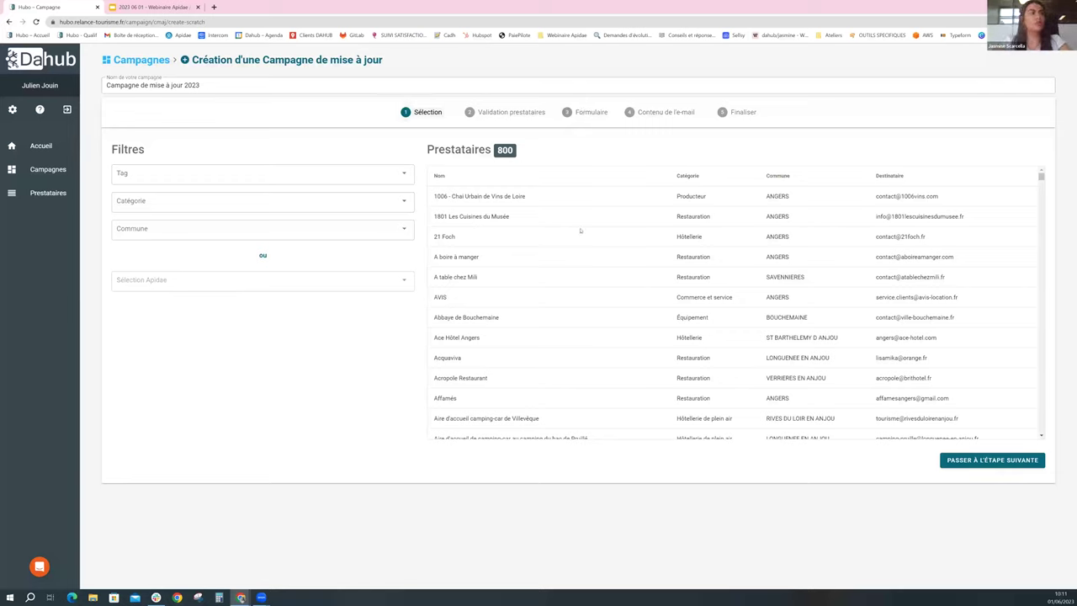
# Keep all providers selected, review those without a valid e-mail, and advance the campaign to the Formulaire stage
pyautogui.click(1000, 461)
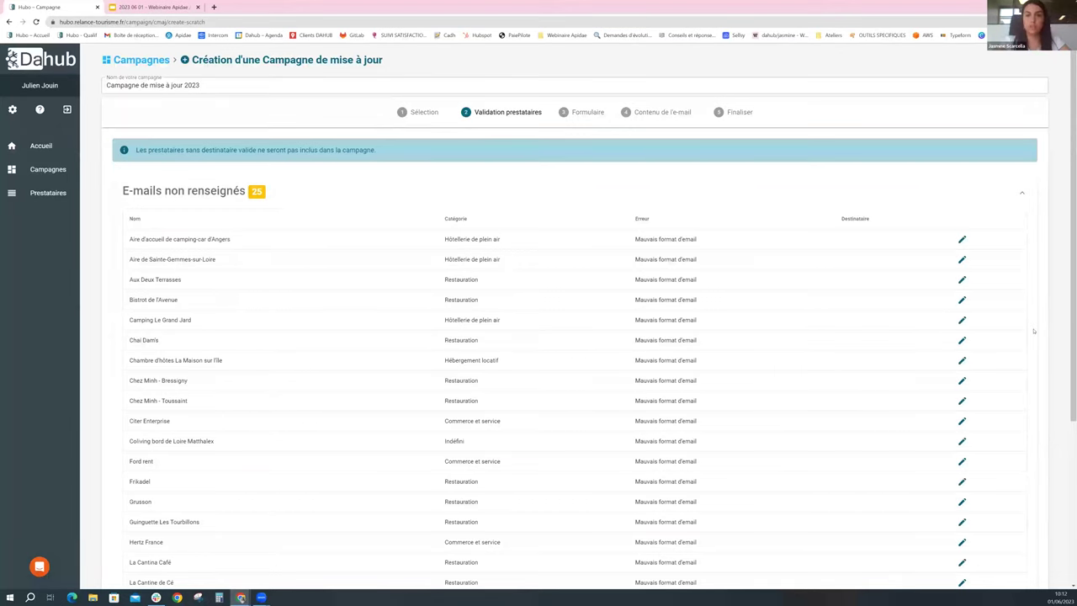
pyautogui.scroll(-1, 1028, 314)
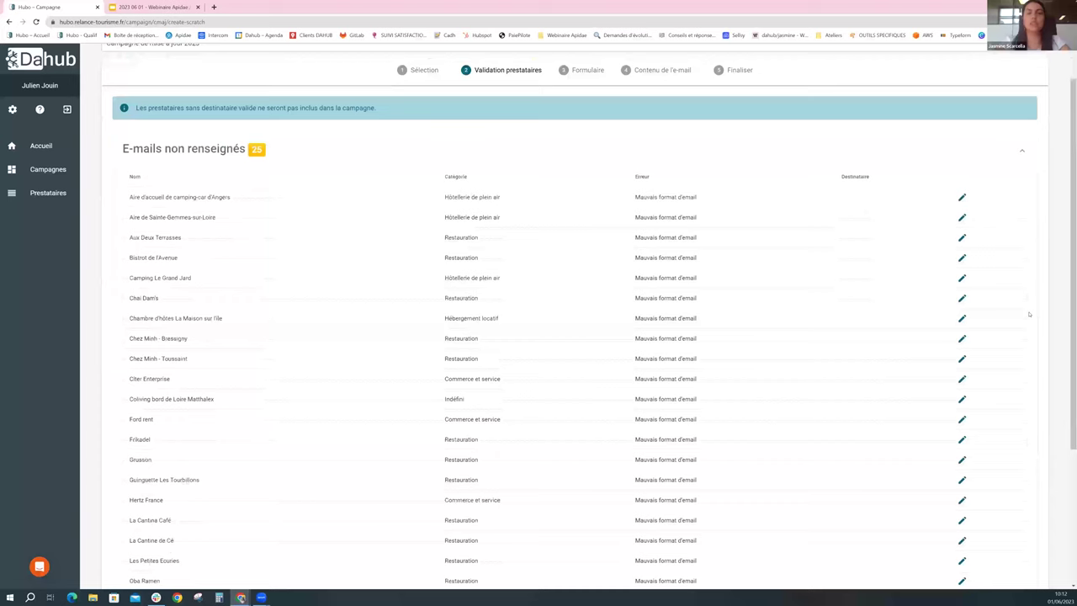
pyautogui.scroll(1, 1028, 314)
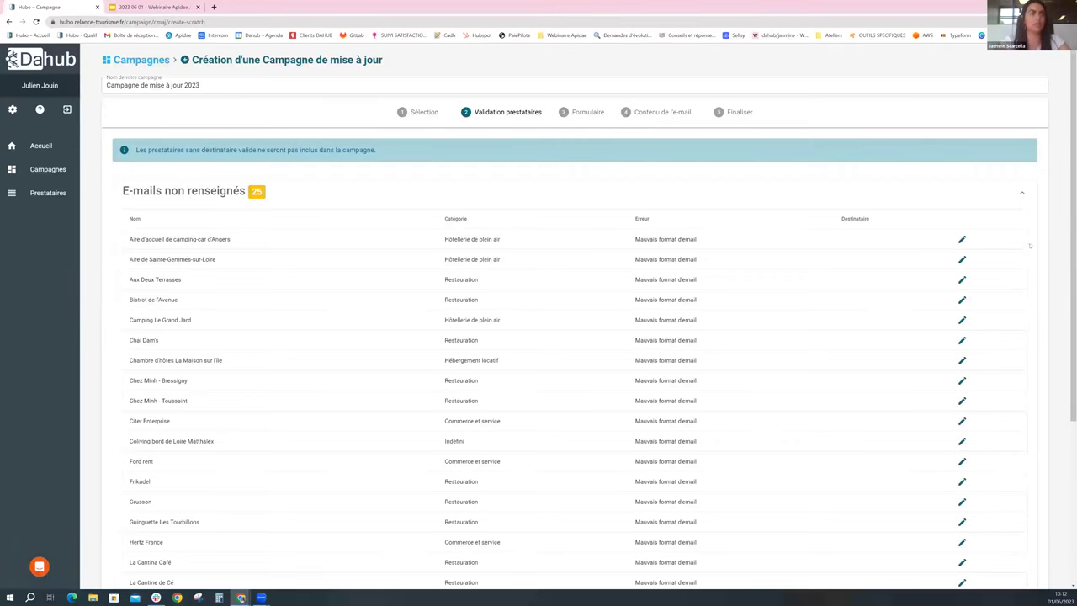
pyautogui.scroll(-3, 1032, 242)
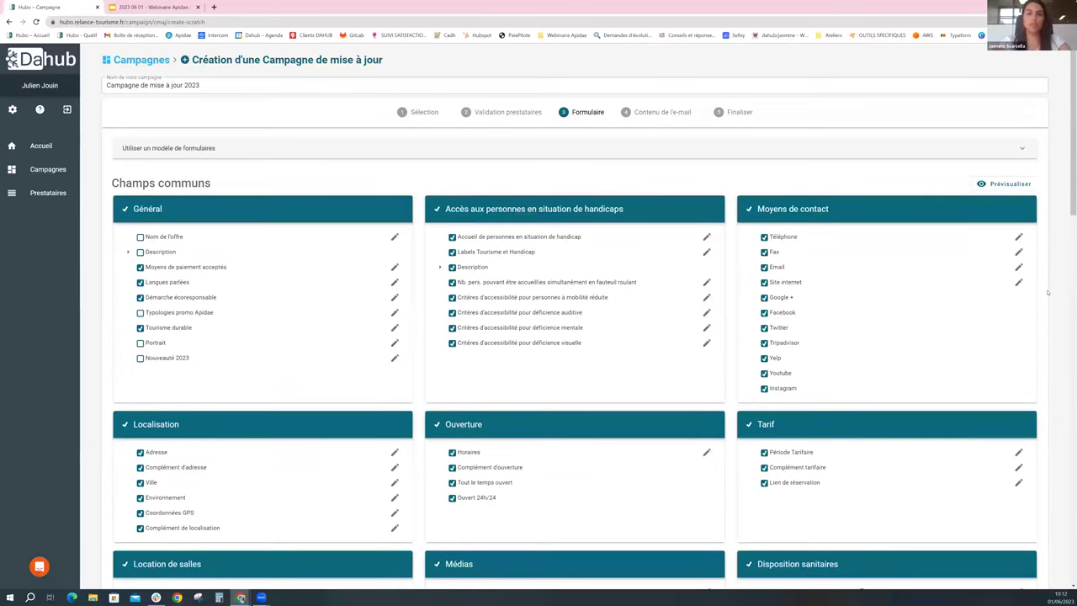
# Exclude the Twitter and Tripadvisor contact fields from the form one at a time, including each again
pyautogui.scroll(-1, 1048, 292)
pyautogui.scroll(-1, 1047, 292)
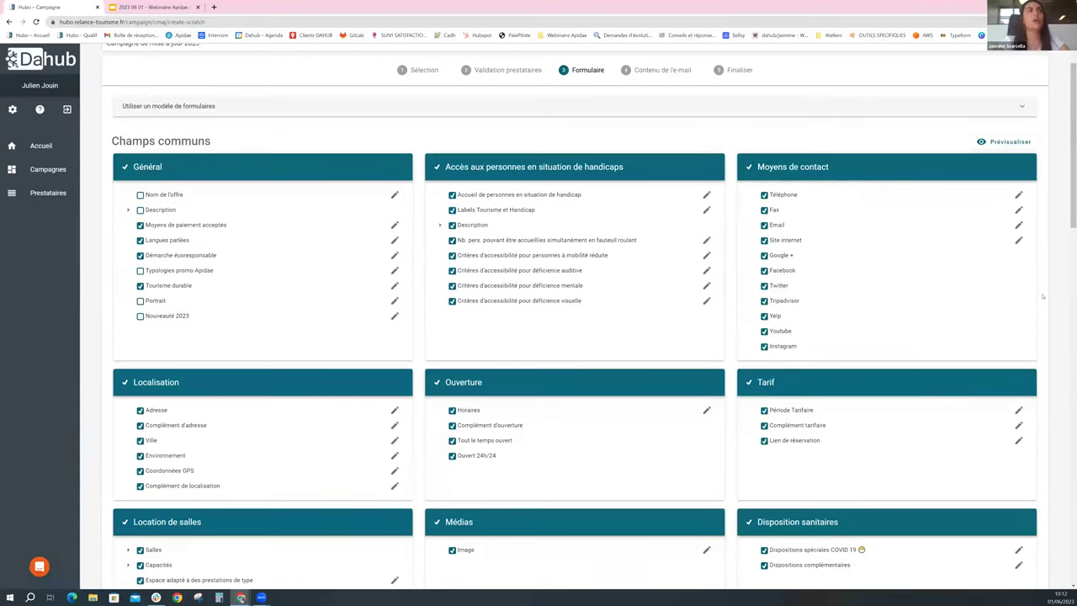
pyautogui.click(763, 286)
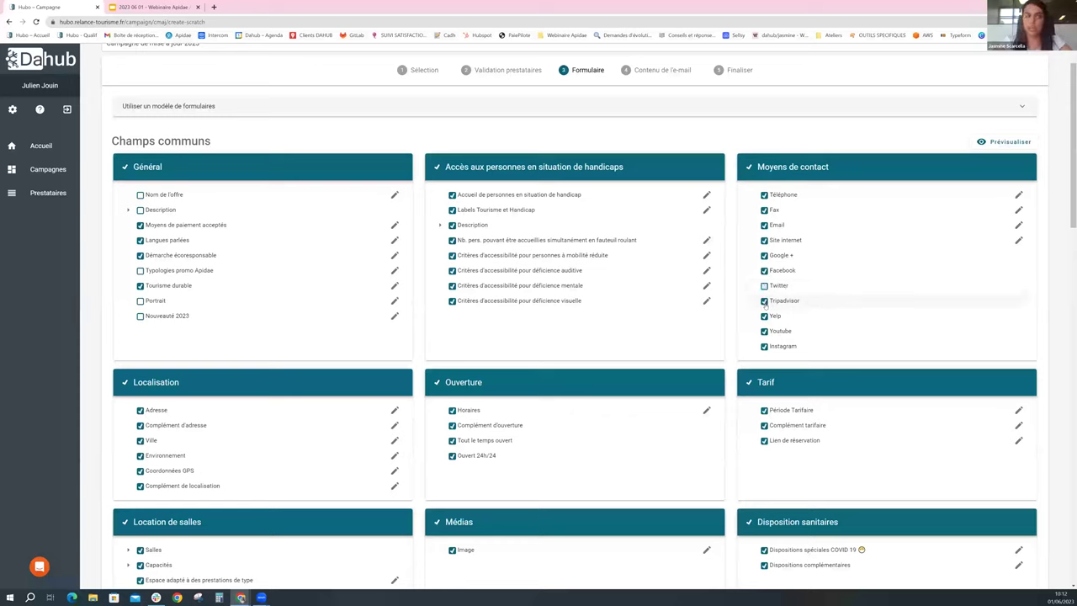
pyautogui.click(763, 286)
pyautogui.click(764, 300)
pyautogui.click(763, 301)
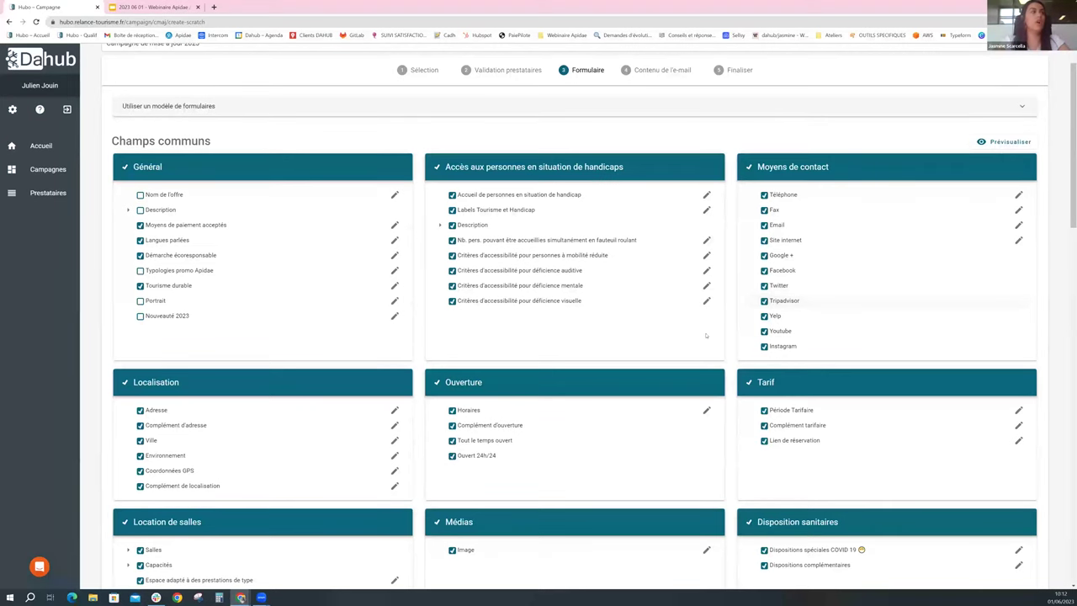
# Give the Horaires field the input help "Merci d'ajouter vos horaires pour l'été 2023" and save it
pyautogui.scroll(-1, 706, 336)
pyautogui.scroll(-1, 703, 325)
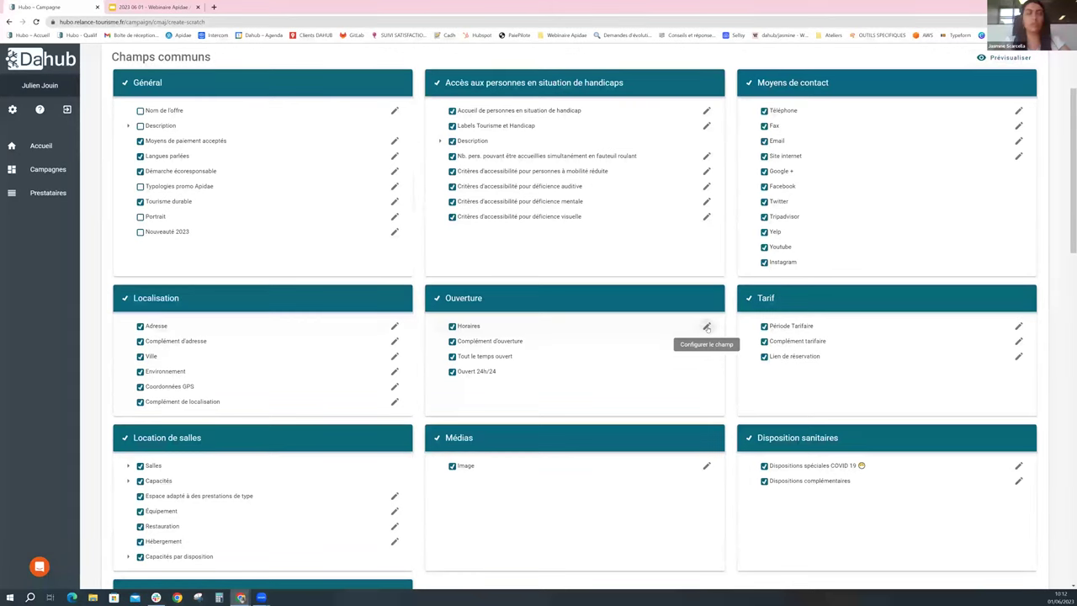
pyautogui.click(705, 326)
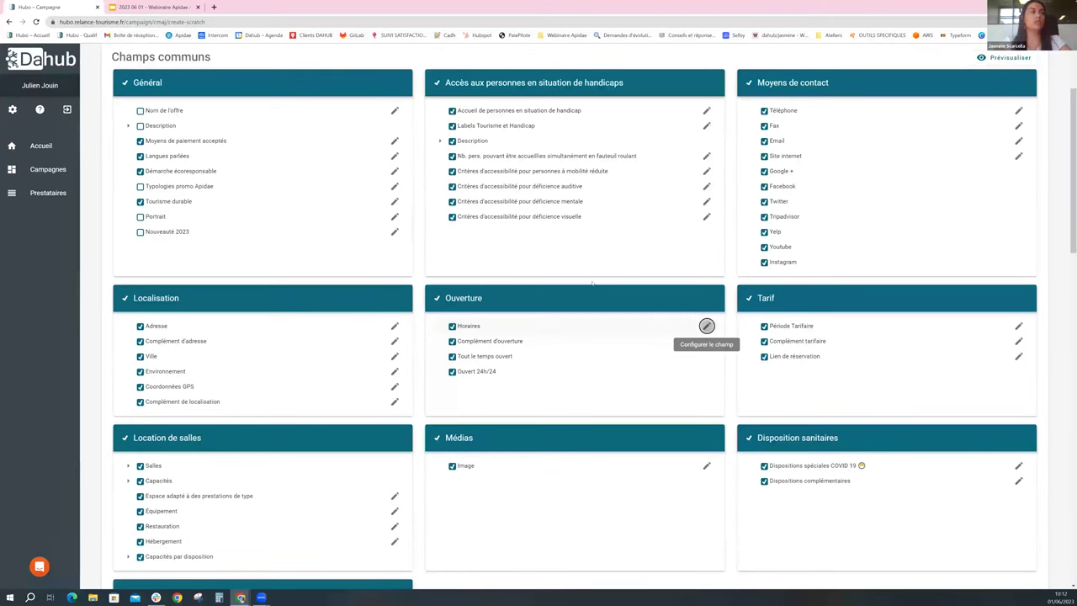
pyautogui.click(568, 296)
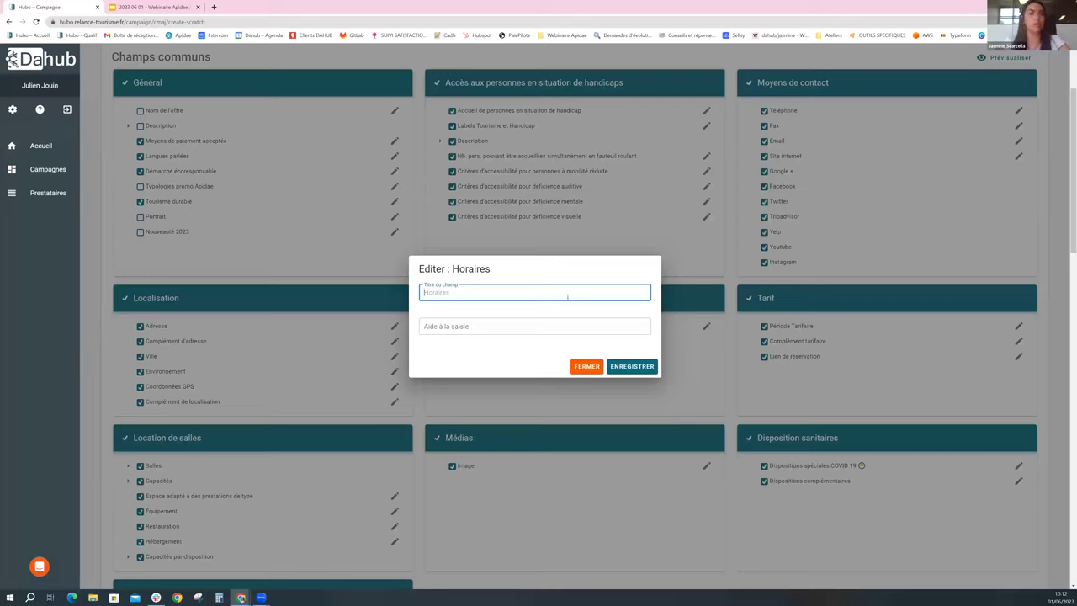
pyautogui.click(535, 324)
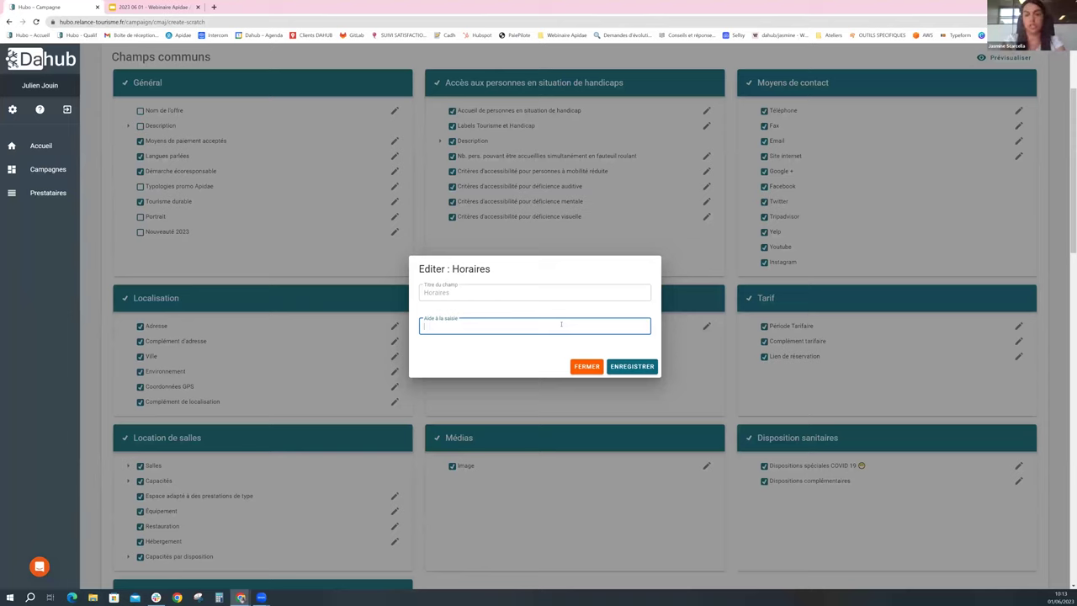
pyautogui.write("Merci d'ajouter vos horaires pour l'ét")
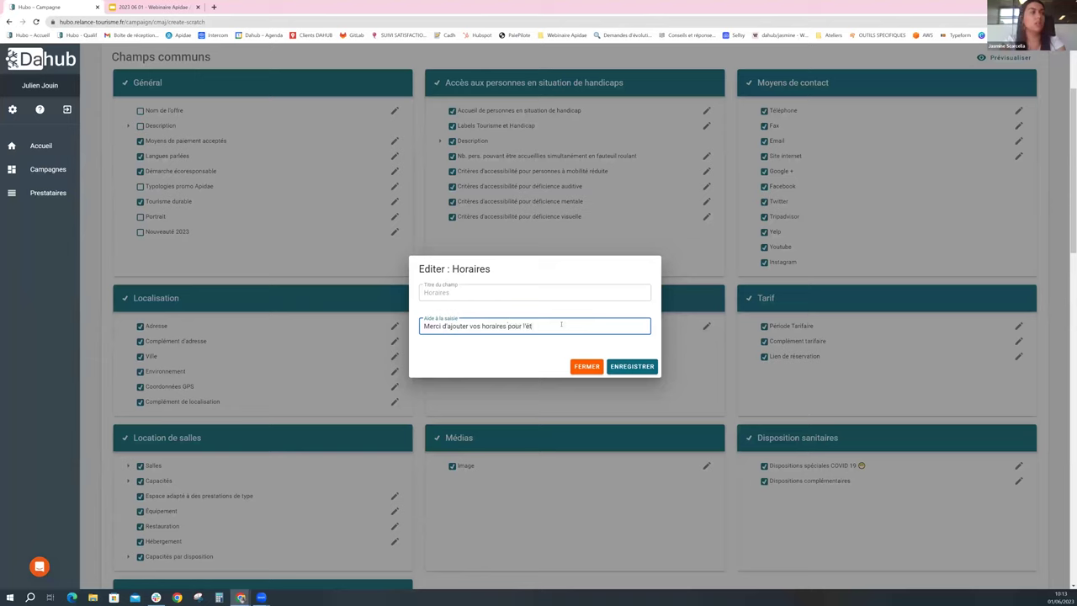
pyautogui.write('é 2023')
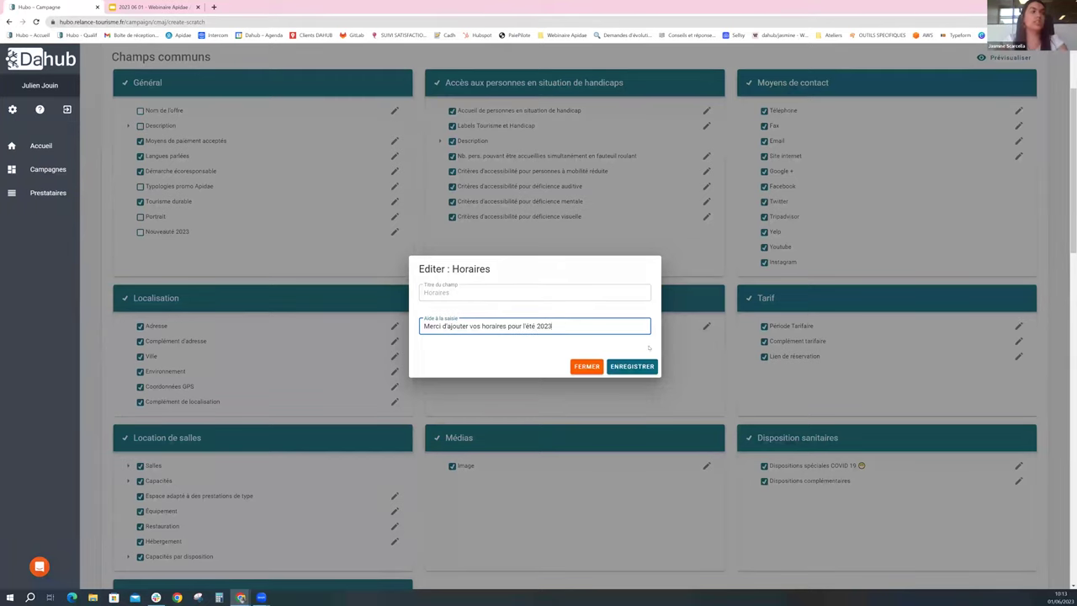
pyautogui.click(654, 367)
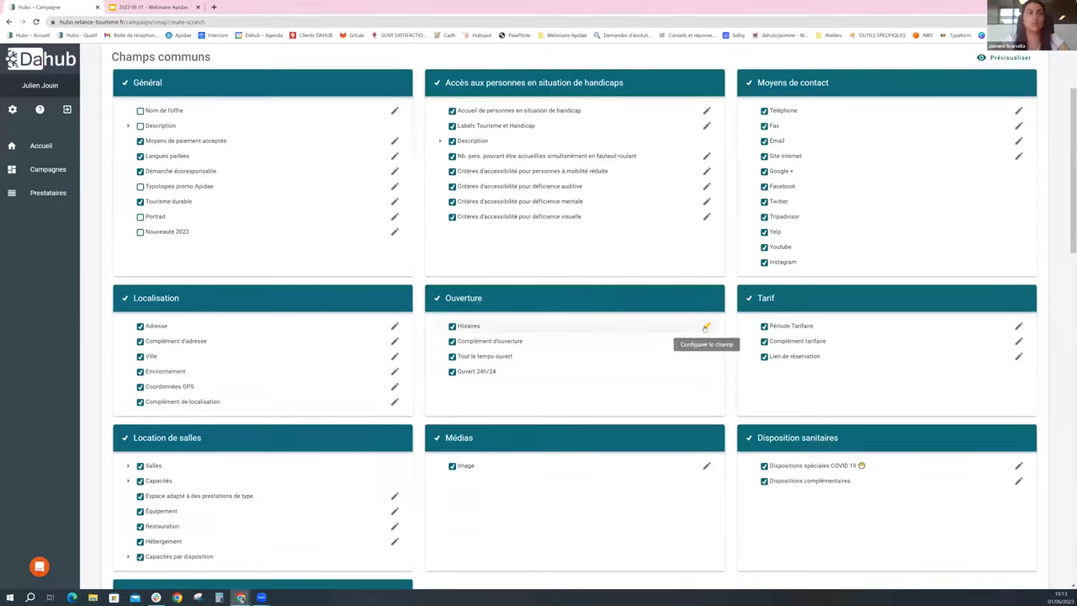
# Review the form's common fields and the category-dependent fields, from Commerce et Service to Restauration
pyautogui.scroll(-1, 703, 296)
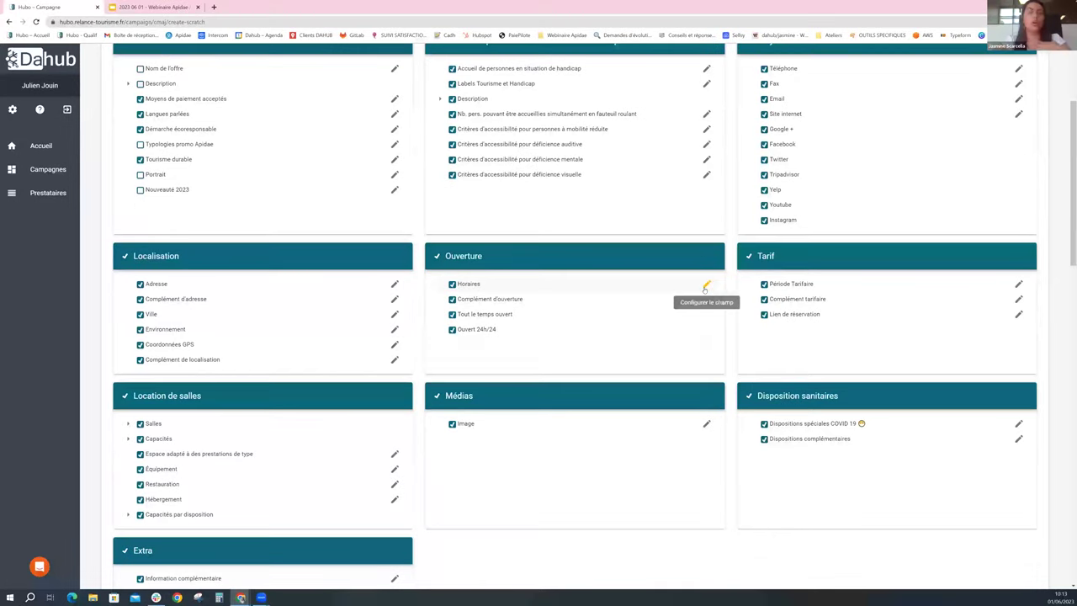
pyautogui.scroll(-1, 761, 380)
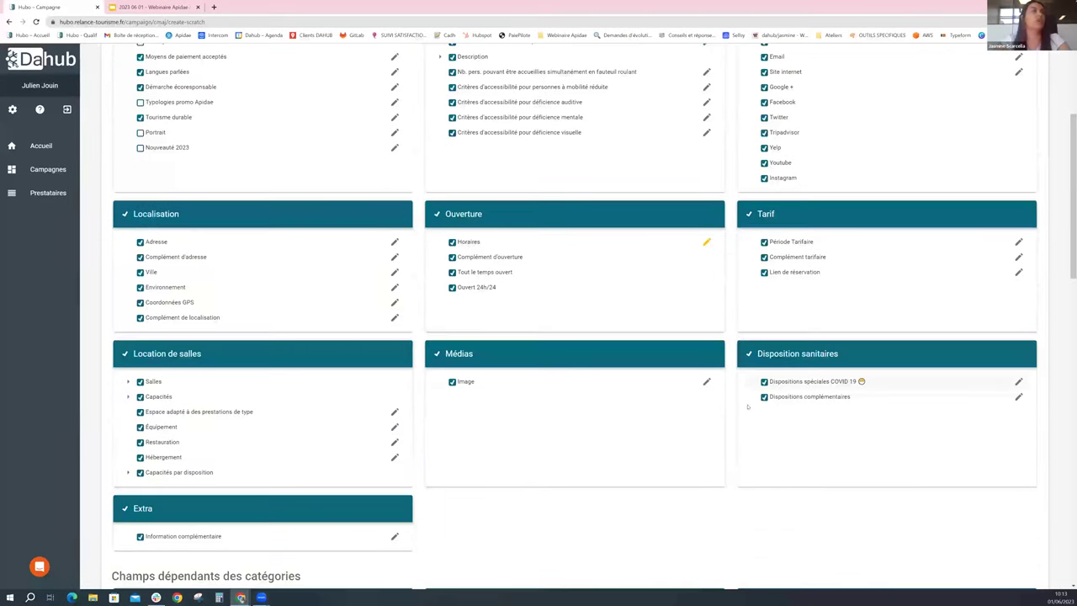
pyautogui.scroll(-1, 748, 409)
pyautogui.scroll(1, 748, 409)
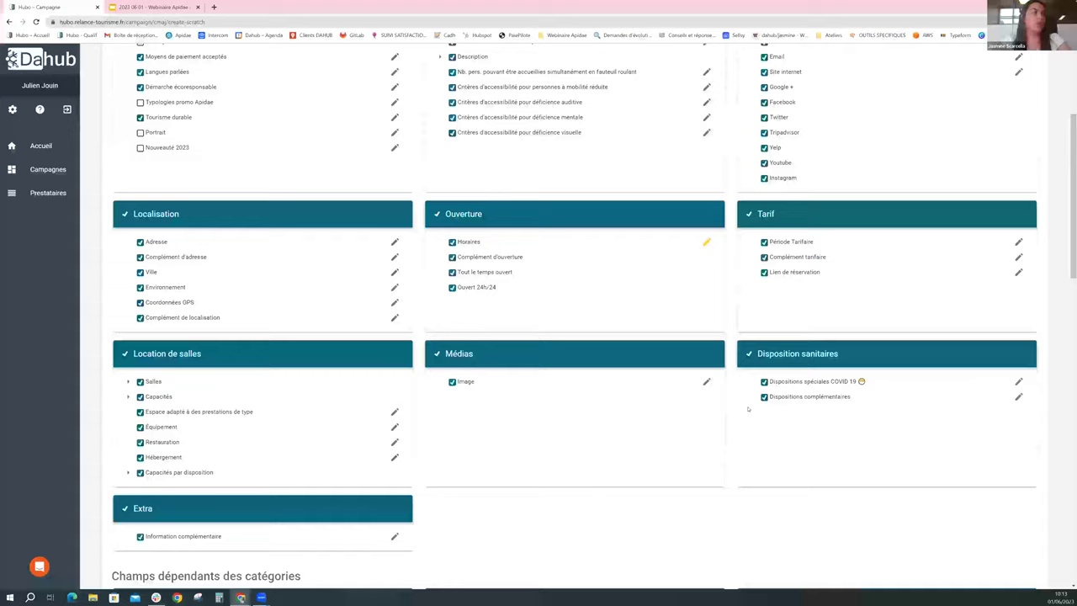
pyautogui.scroll(3, 748, 409)
pyautogui.scroll(2, 748, 409)
pyautogui.scroll(-4, 748, 409)
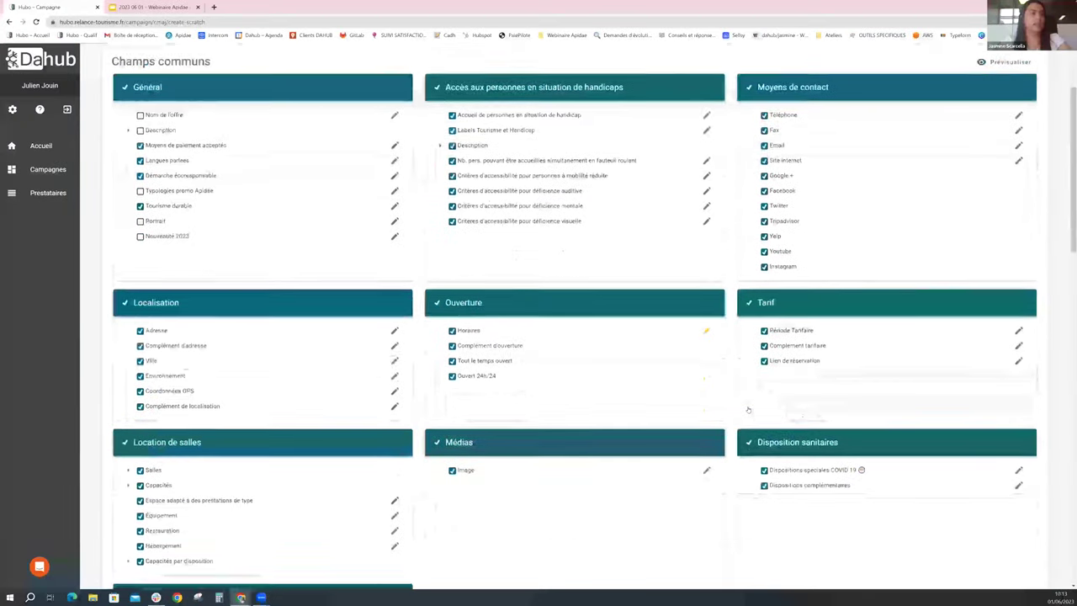
pyautogui.scroll(-4, 747, 409)
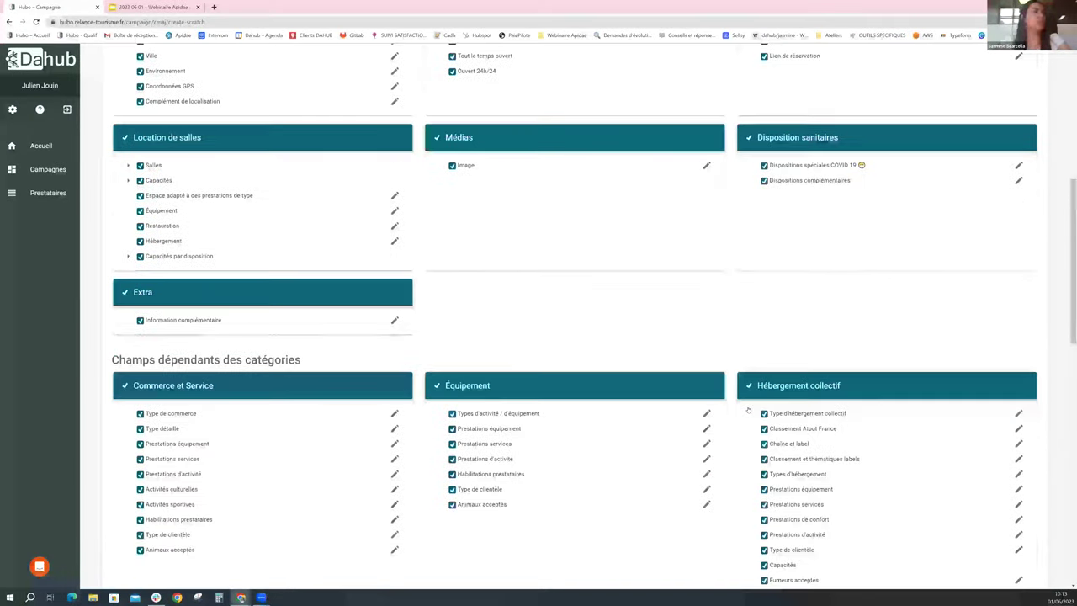
pyautogui.scroll(-1, 748, 409)
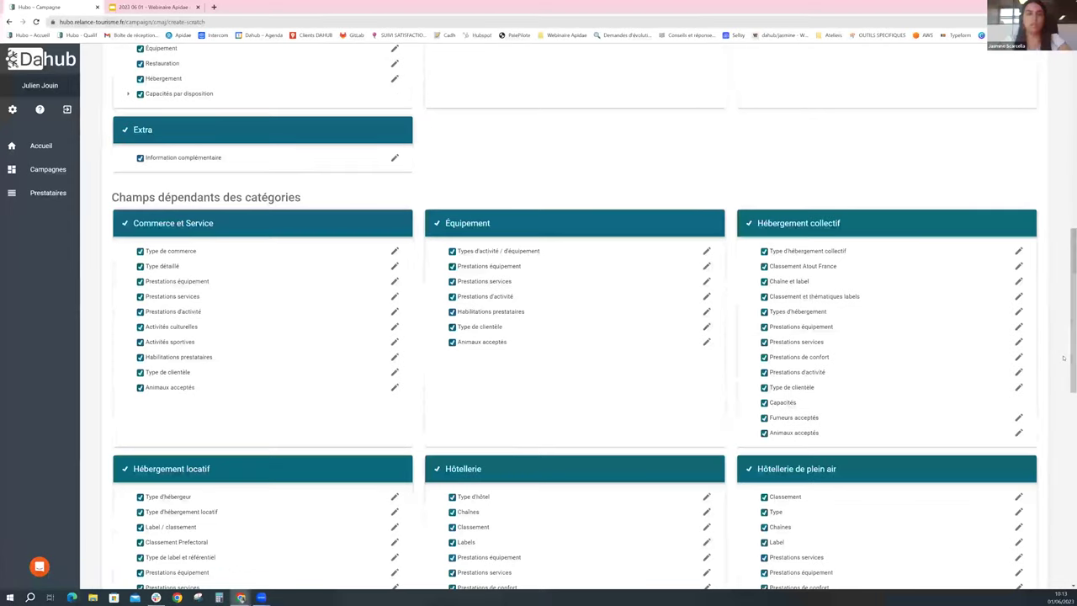
pyautogui.scroll(-1, 1063, 359)
pyautogui.scroll(-1, 1063, 358)
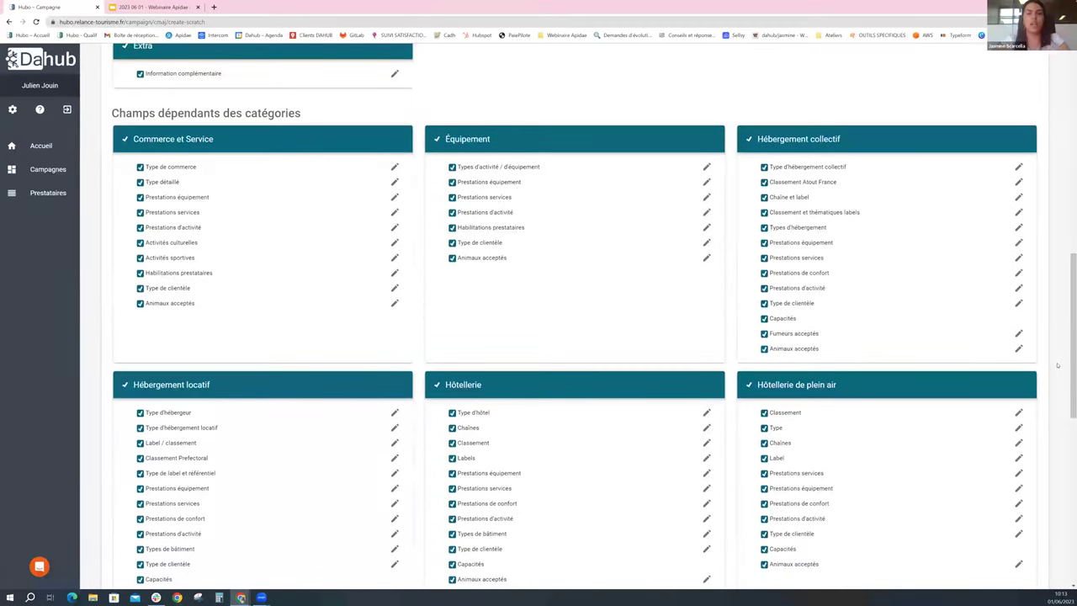
pyautogui.scroll(-1, 1055, 365)
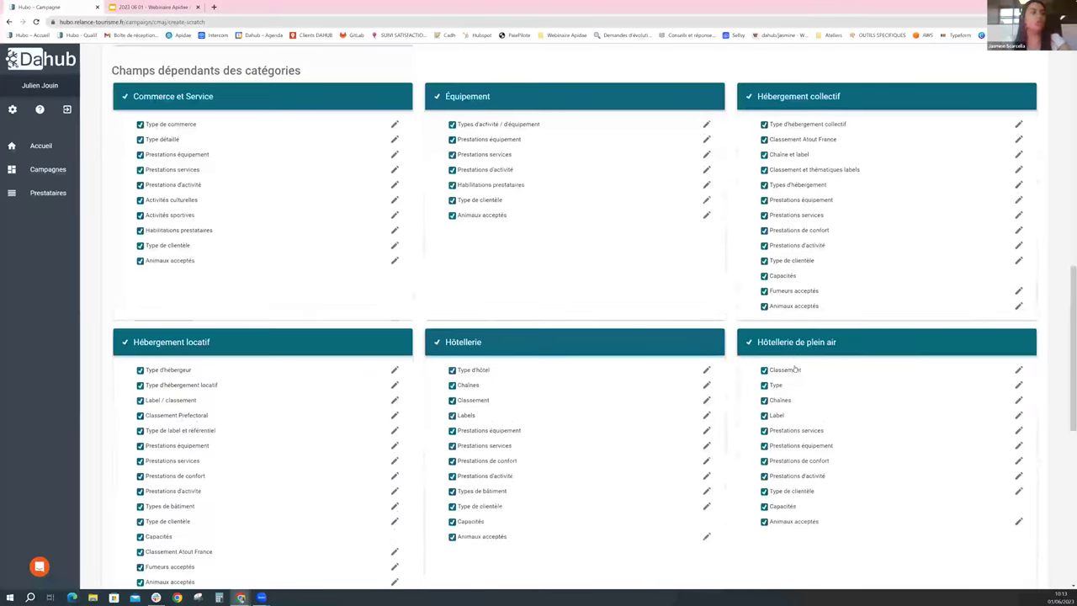
pyautogui.scroll(-3, 795, 368)
pyautogui.scroll(-3, 792, 368)
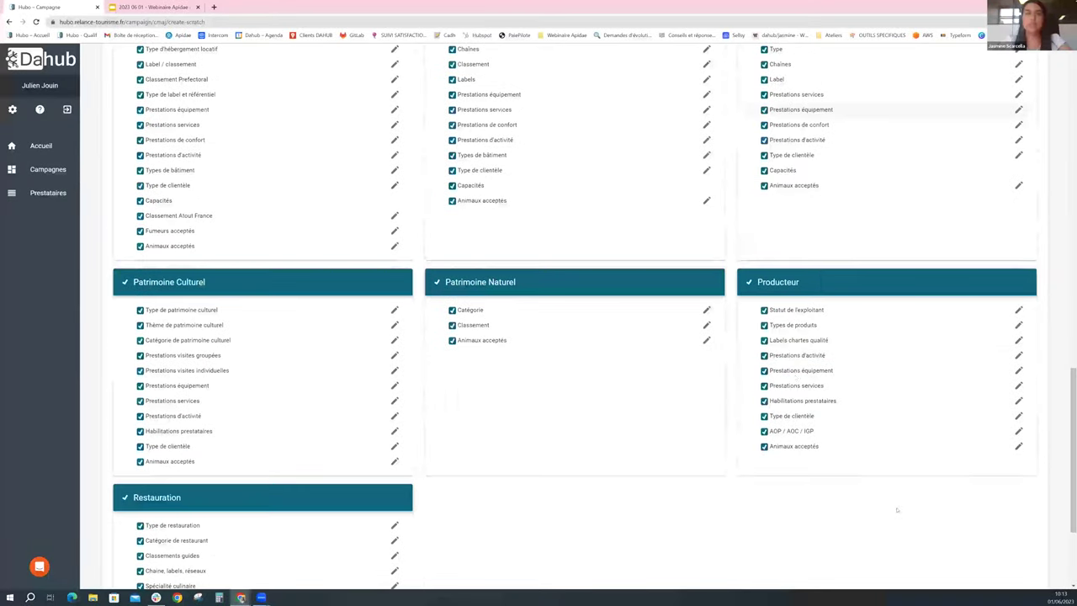
pyautogui.scroll(-3, 897, 508)
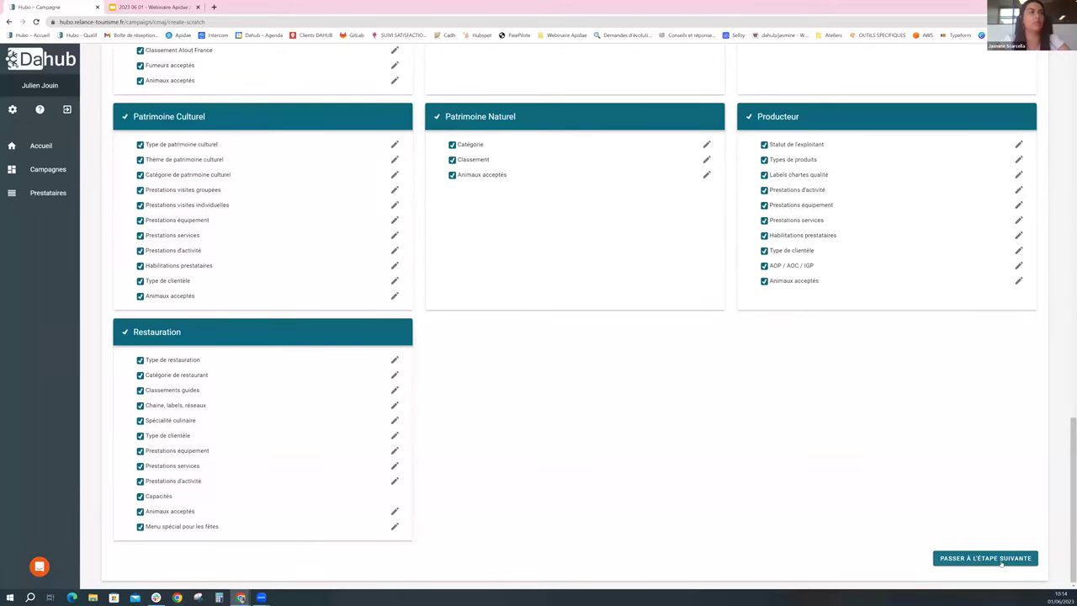
# Advance to the e-mail content stage and load the e-mail template "Agrément_Lancement_Campagne de mise à jour"
pyautogui.click(970, 559)
pyautogui.scroll(5, 989, 373)
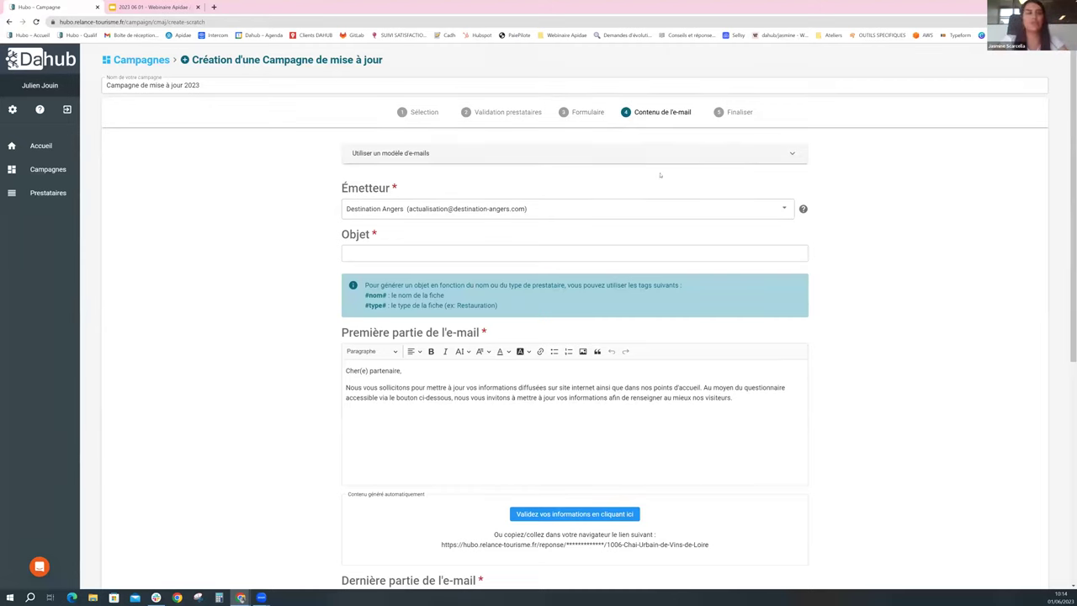
pyautogui.scroll(-1, 665, 154)
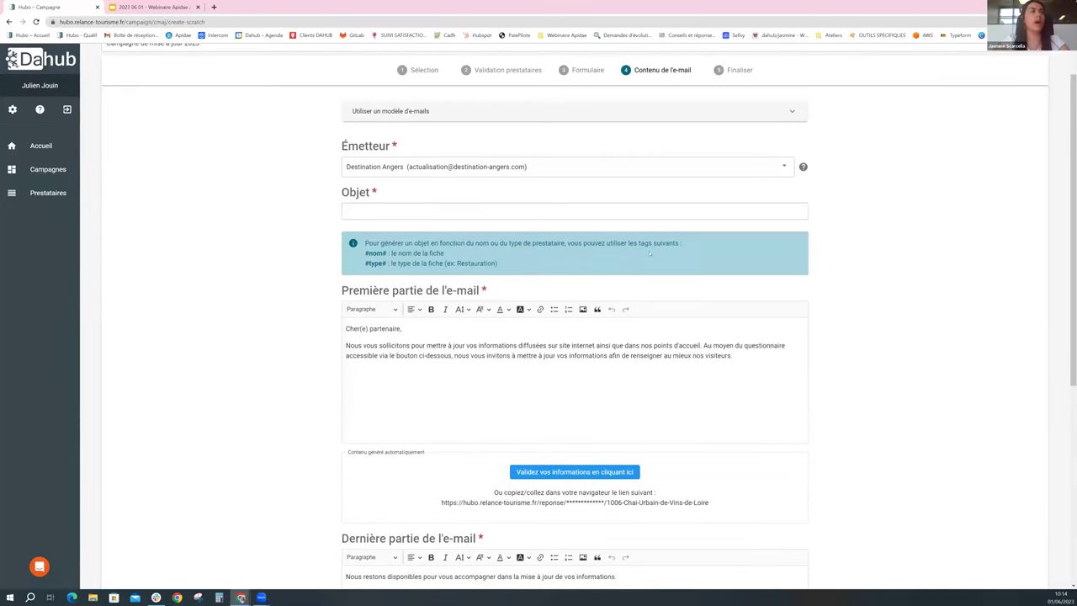
pyautogui.click(669, 104)
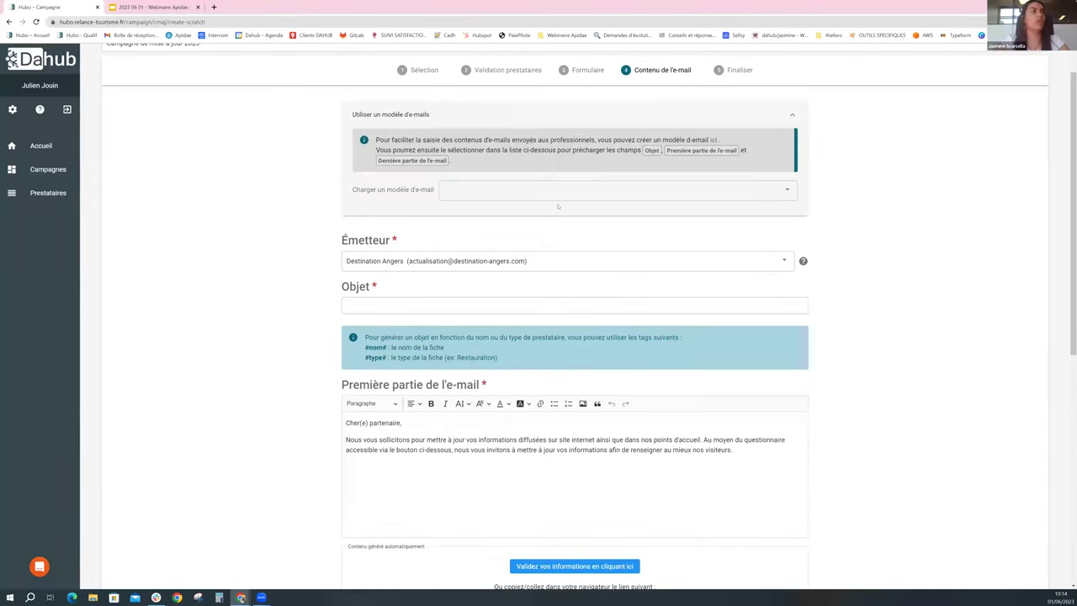
pyautogui.click(559, 200)
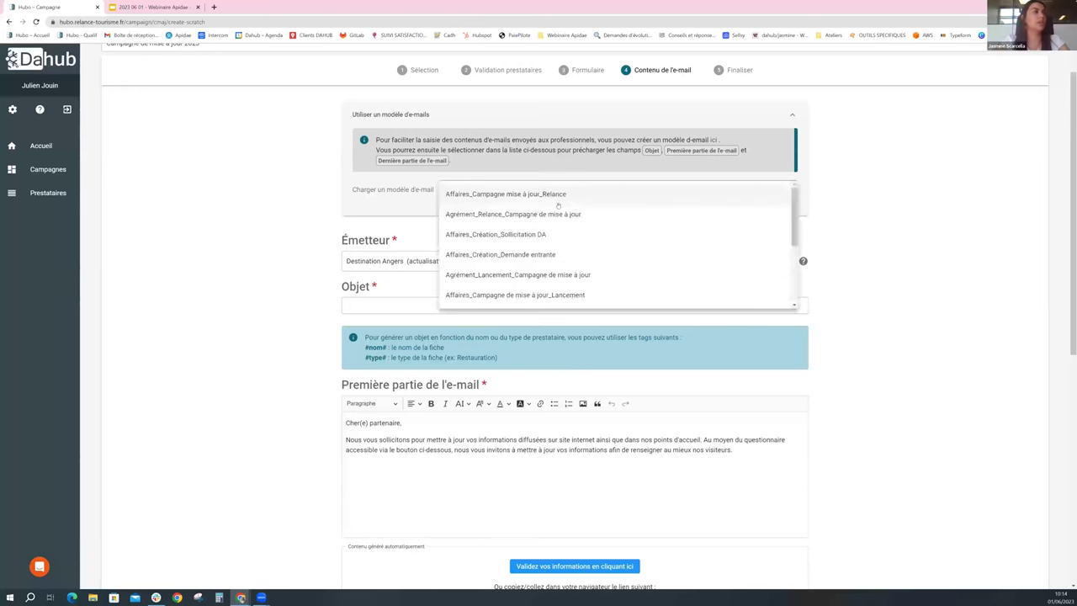
pyautogui.click(555, 275)
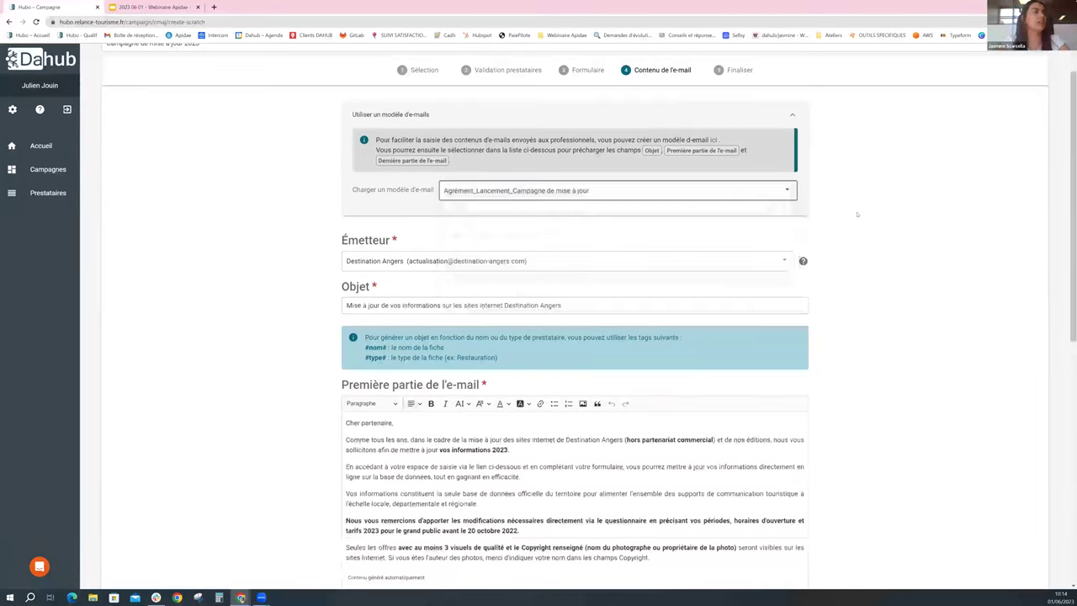
# Examine the loaded e-mail's sender, subject, first part, generated link block and closing part
pyautogui.scroll(-1, 595, 190)
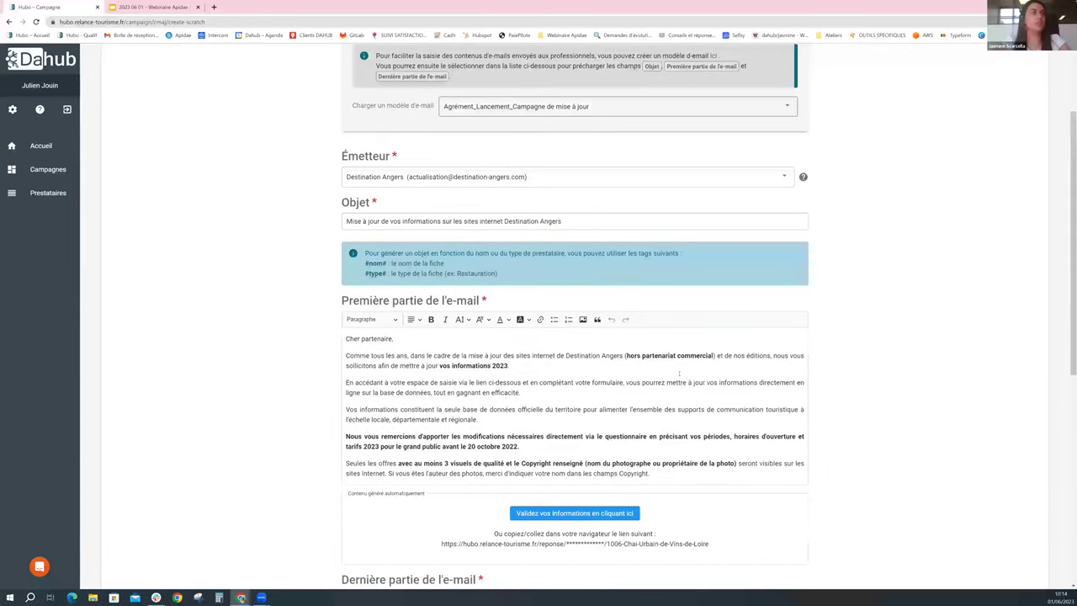
pyautogui.scroll(-1, 599, 119)
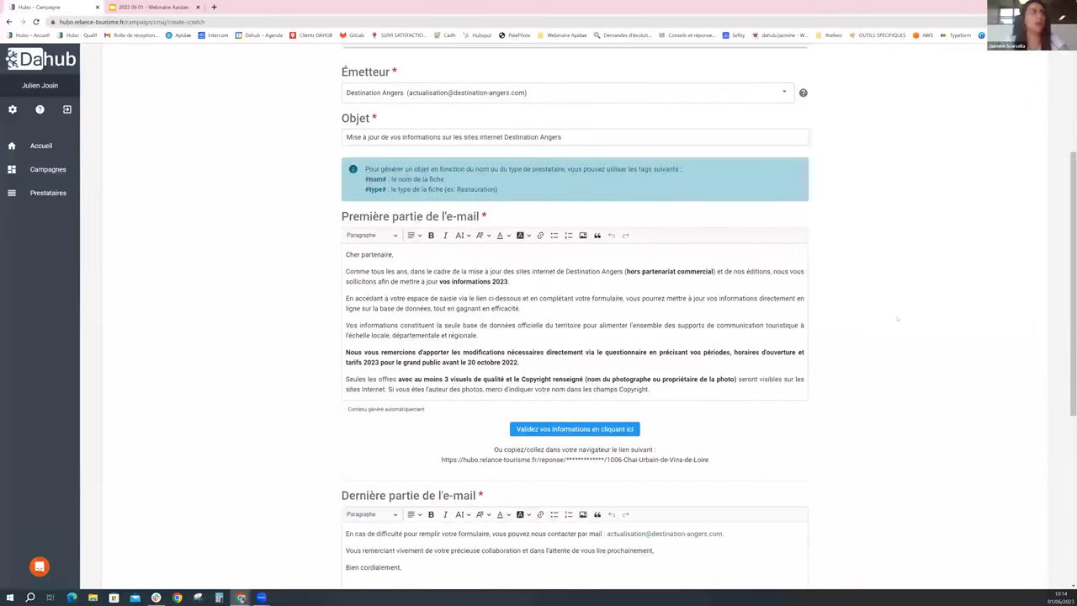
pyautogui.scroll(1, 890, 309)
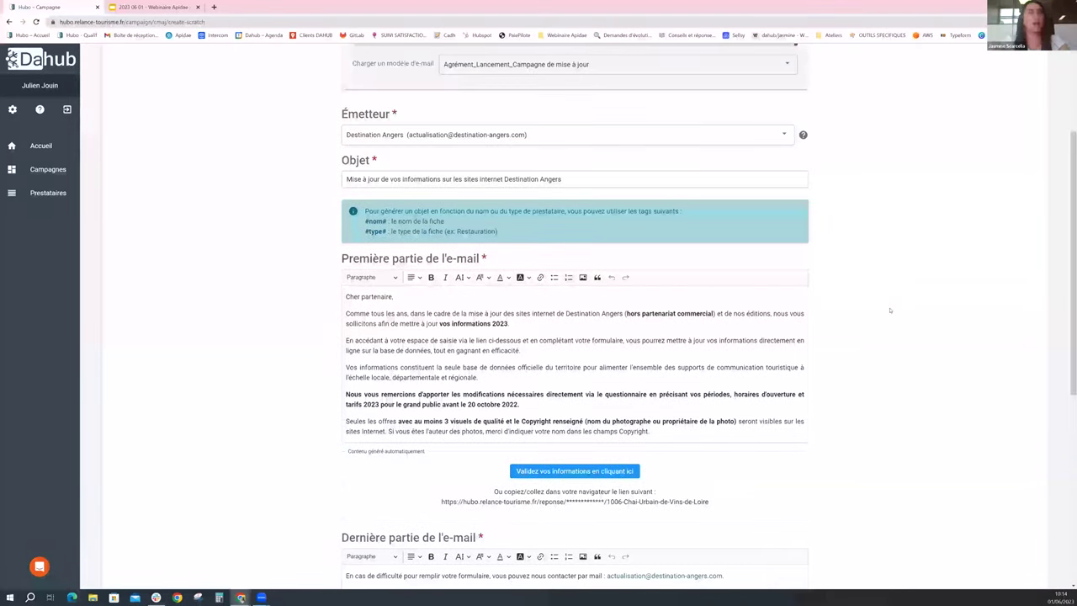
pyautogui.scroll(1, 890, 308)
pyautogui.scroll(-1, 889, 308)
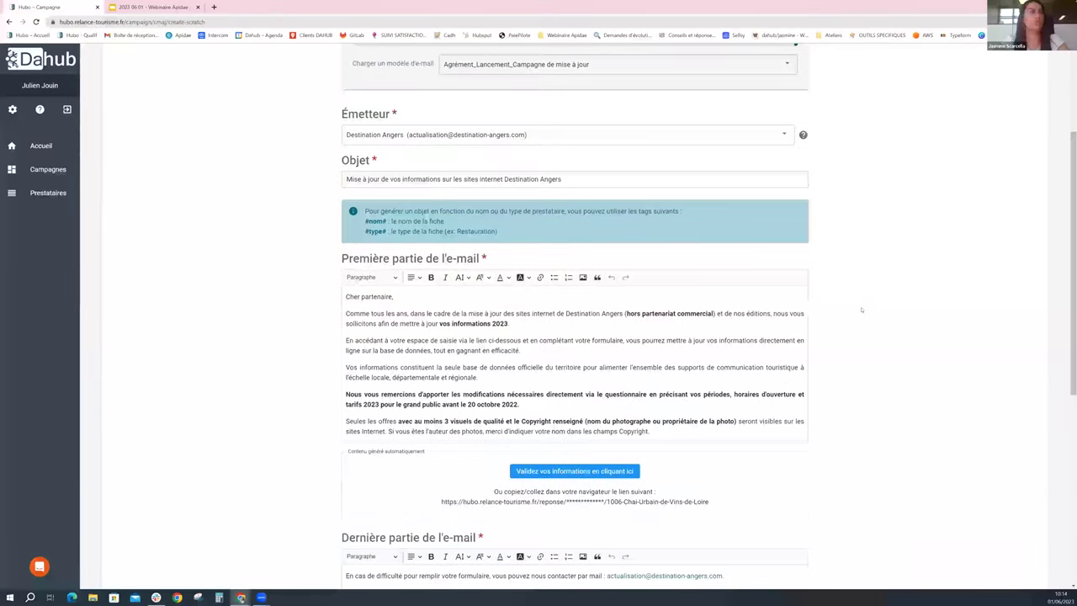
pyautogui.scroll(-2, 862, 306)
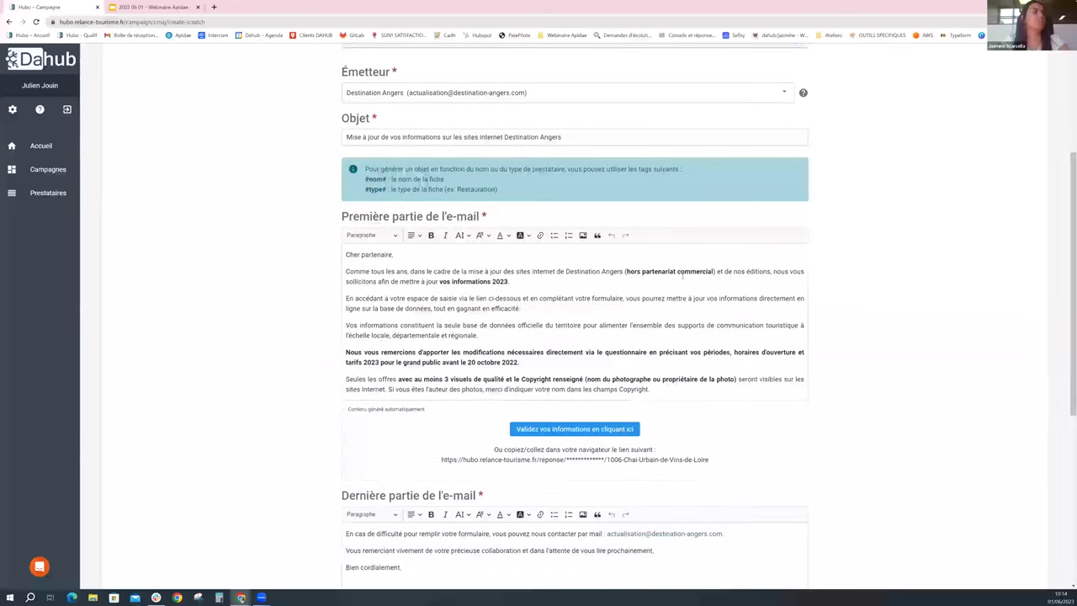
pyautogui.scroll(1, 594, 143)
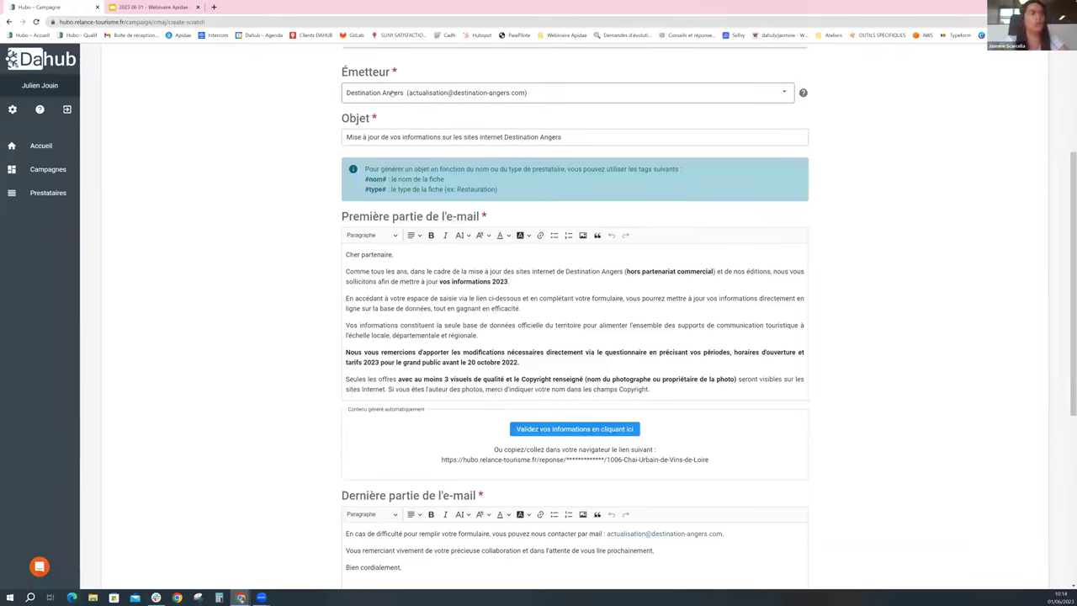
# Choose Destination Angers as the e-mail's sender and review the message down to the signature
pyautogui.click(397, 93)
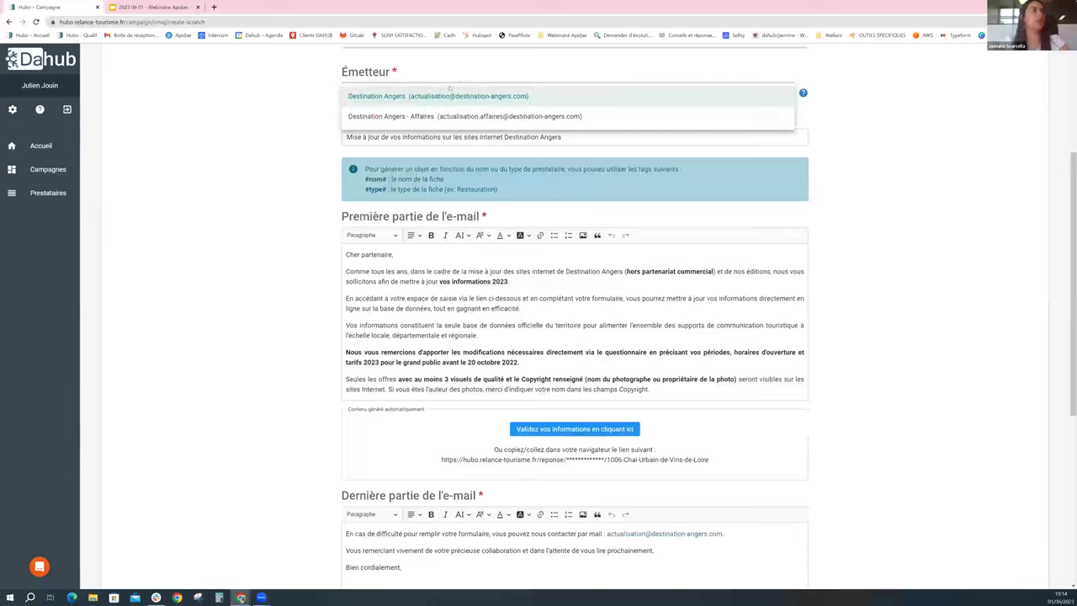
pyautogui.click(454, 96)
pyautogui.scroll(-1, 446, 96)
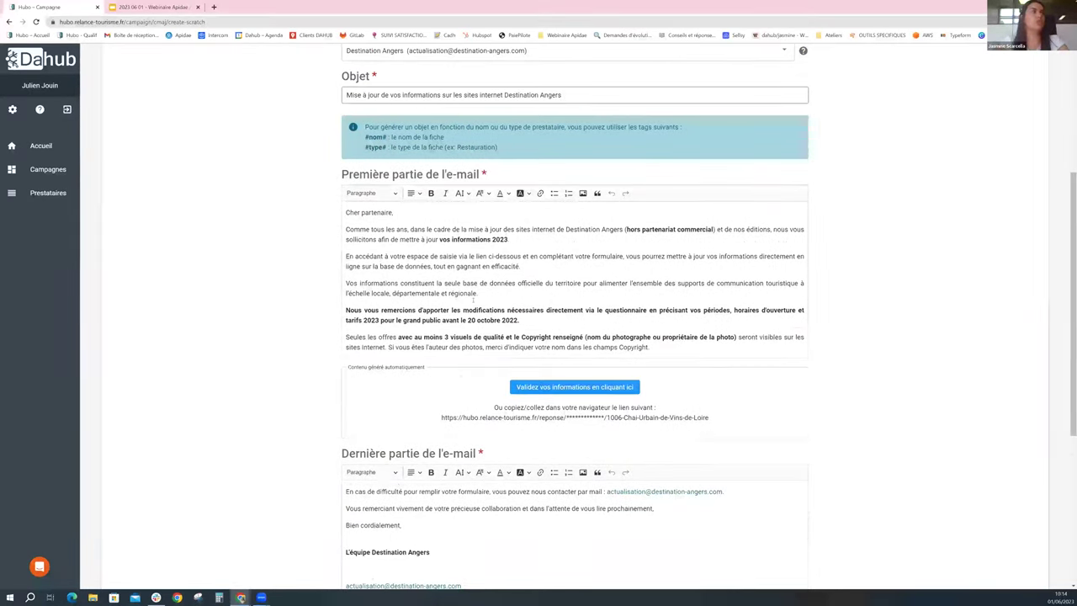
pyautogui.scroll(-1, 442, 97)
pyautogui.scroll(-1, 471, 279)
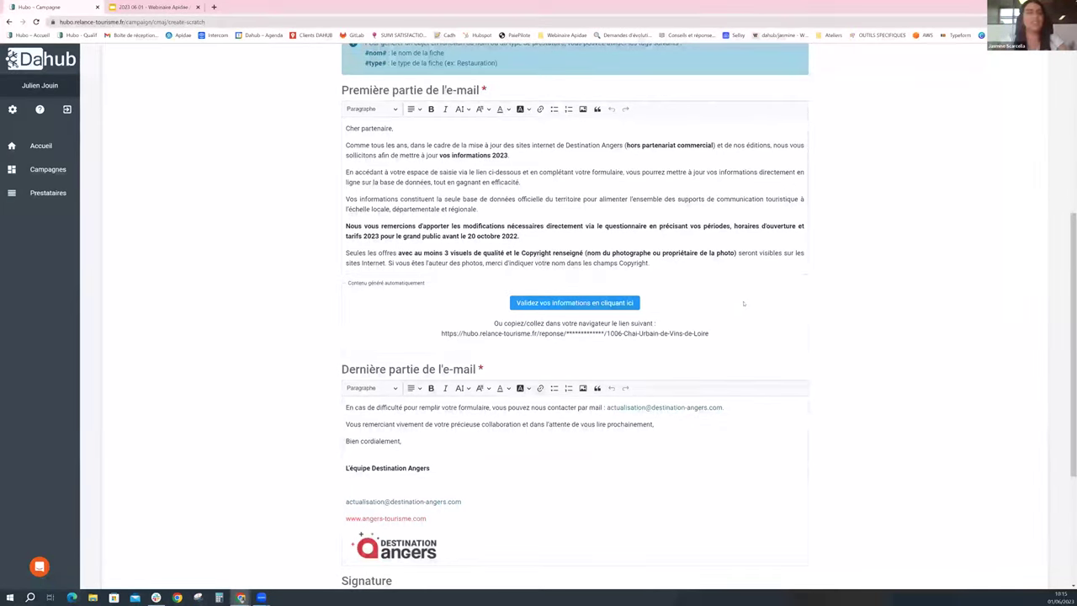
pyautogui.scroll(-3, 741, 306)
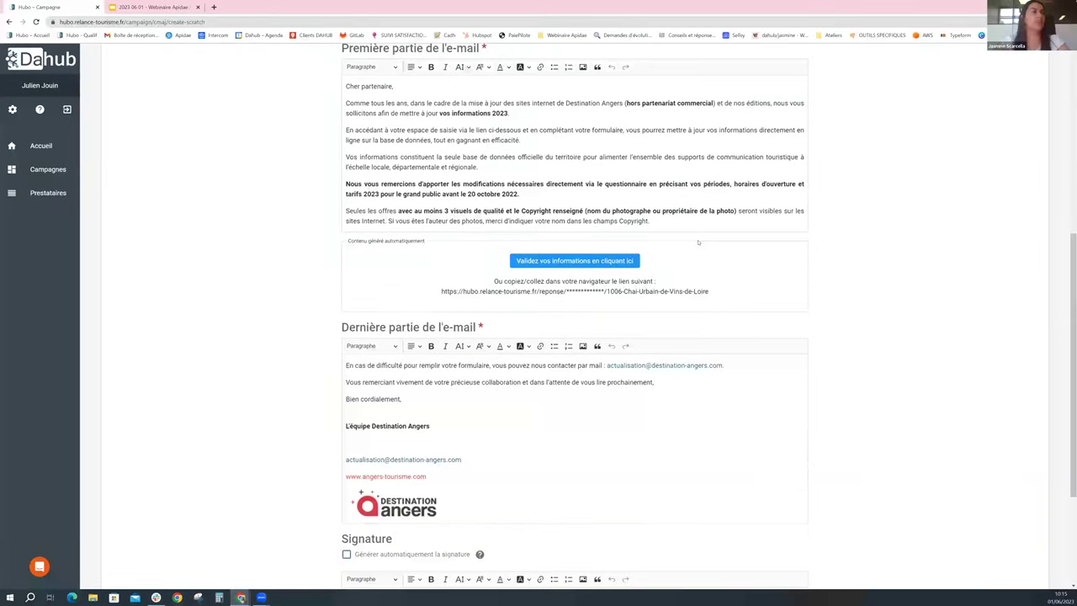
pyautogui.scroll(-2, 697, 244)
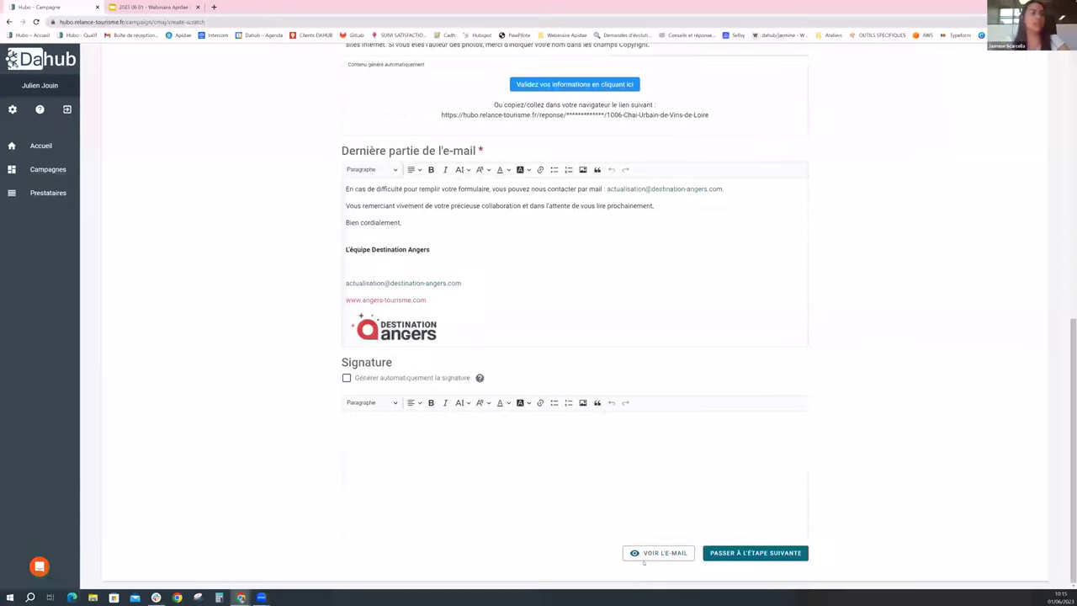
# Preview the complete e-mail, close the preview and advance to the finalisation stage
pyautogui.click(658, 553)
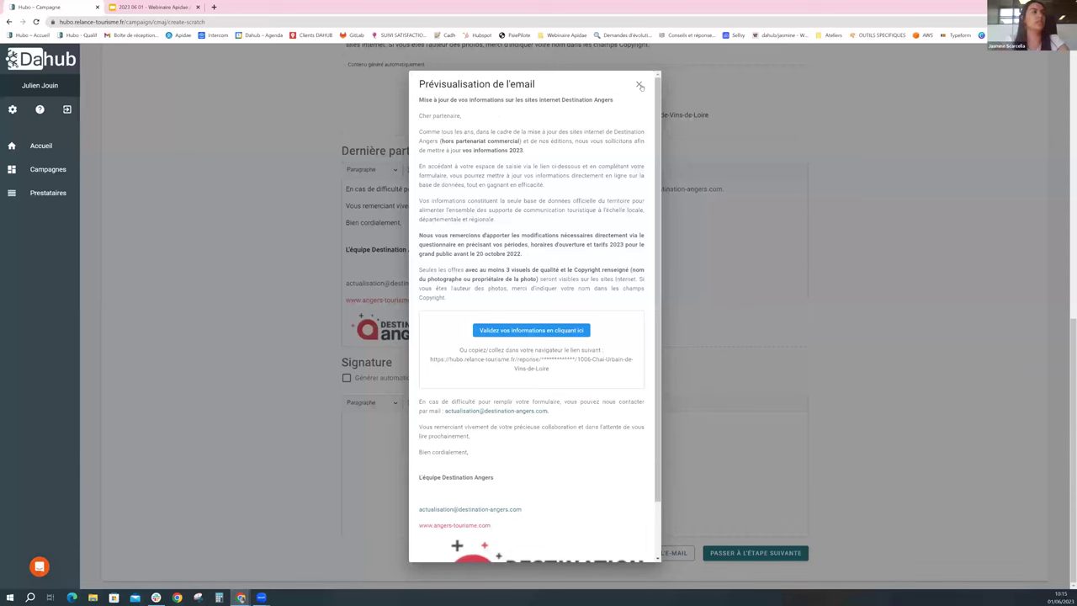
pyautogui.click(751, 566)
pyautogui.click(757, 553)
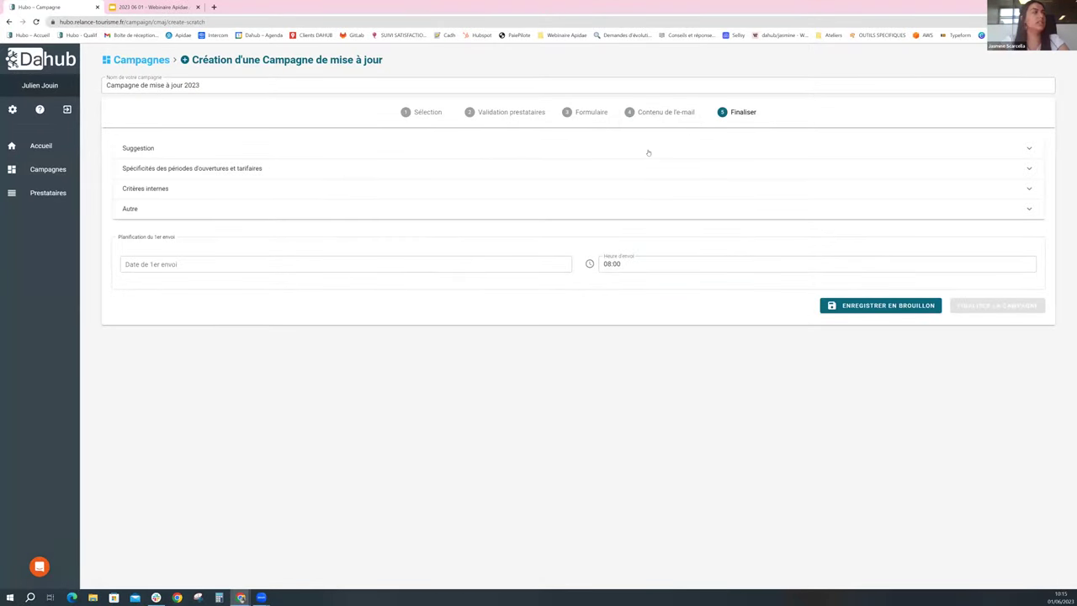
# Examine the campaign's Suggestion options and those for the specifics of opening and tariff periods
pyautogui.click(648, 153)
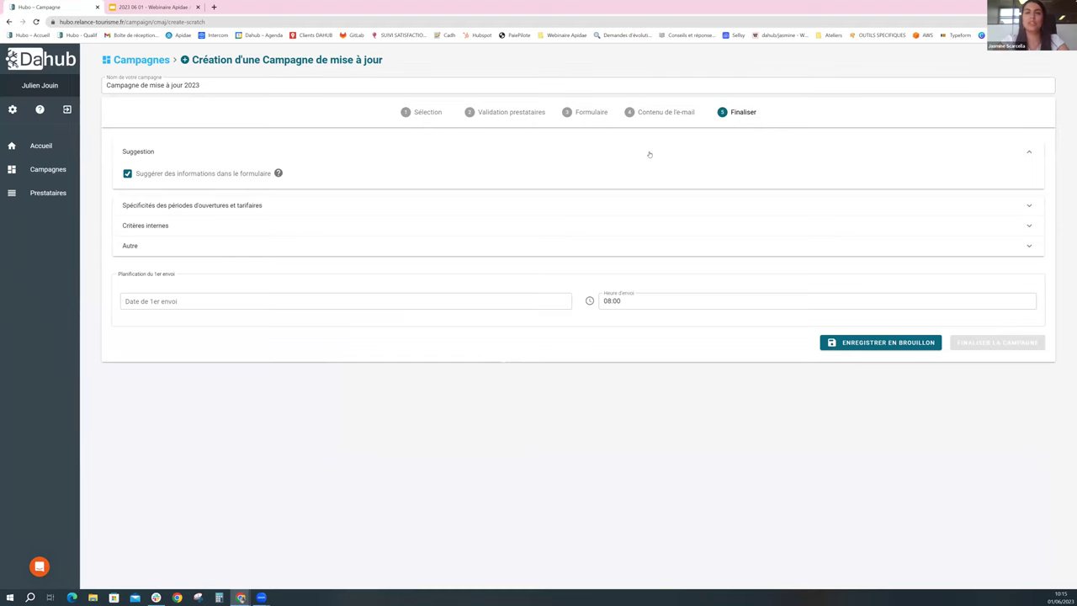
pyautogui.click(648, 152)
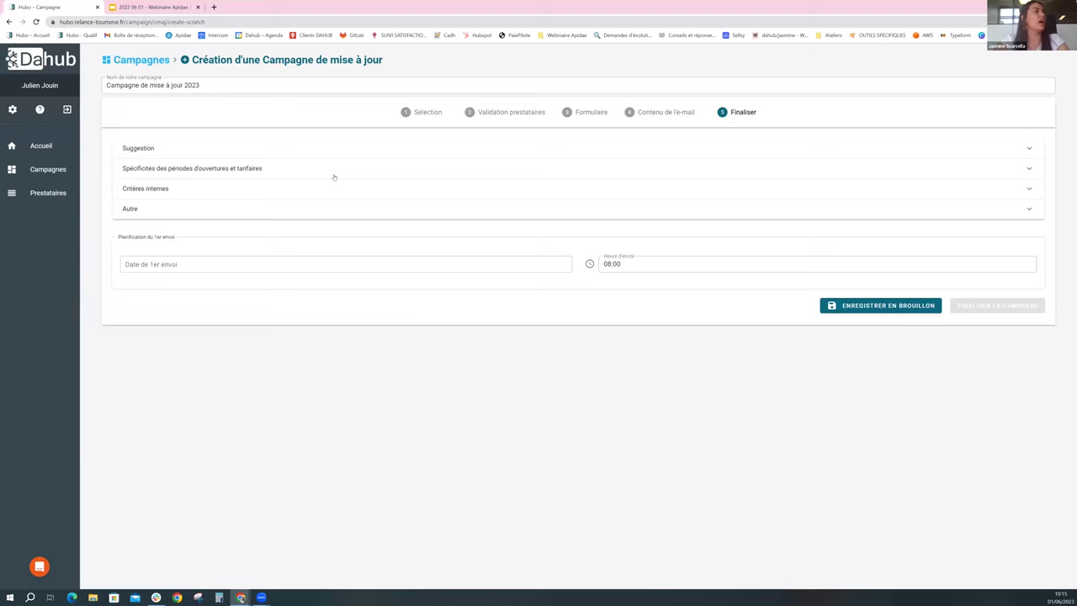
pyautogui.click(332, 170)
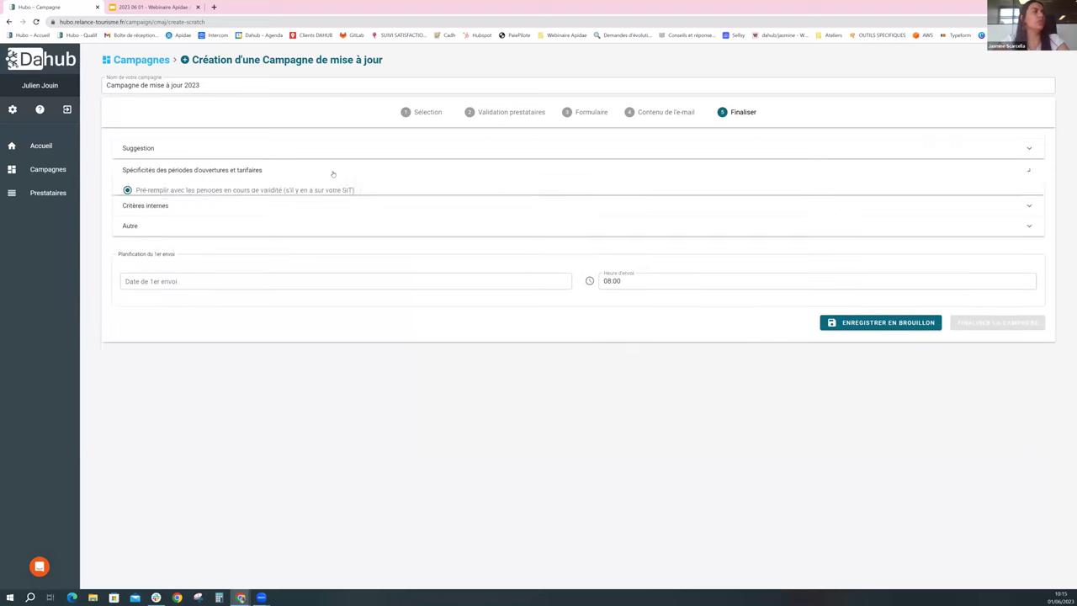
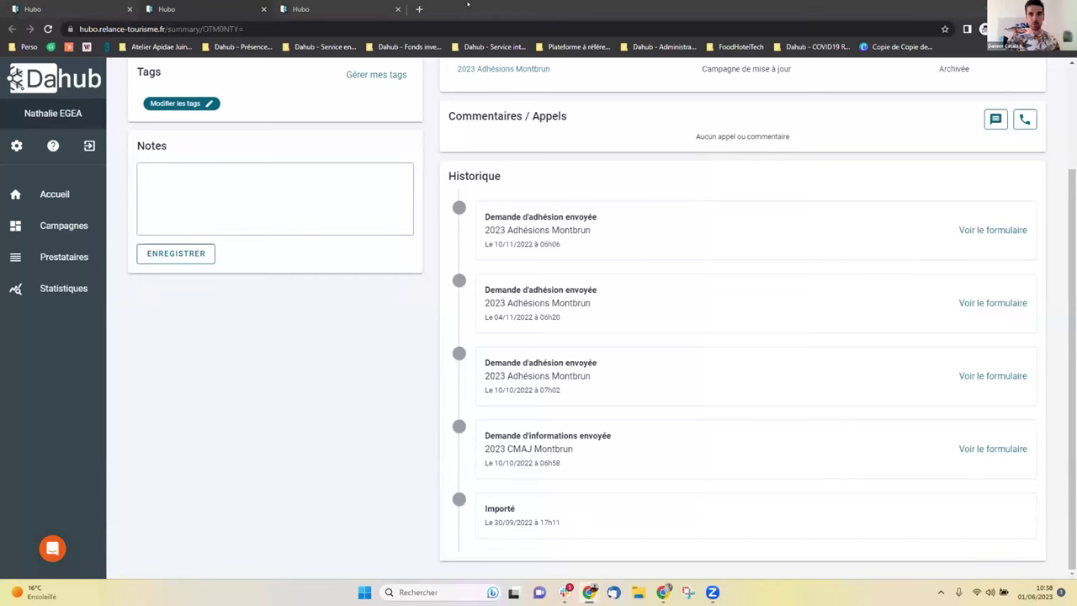
pyautogui.click(74, 13)
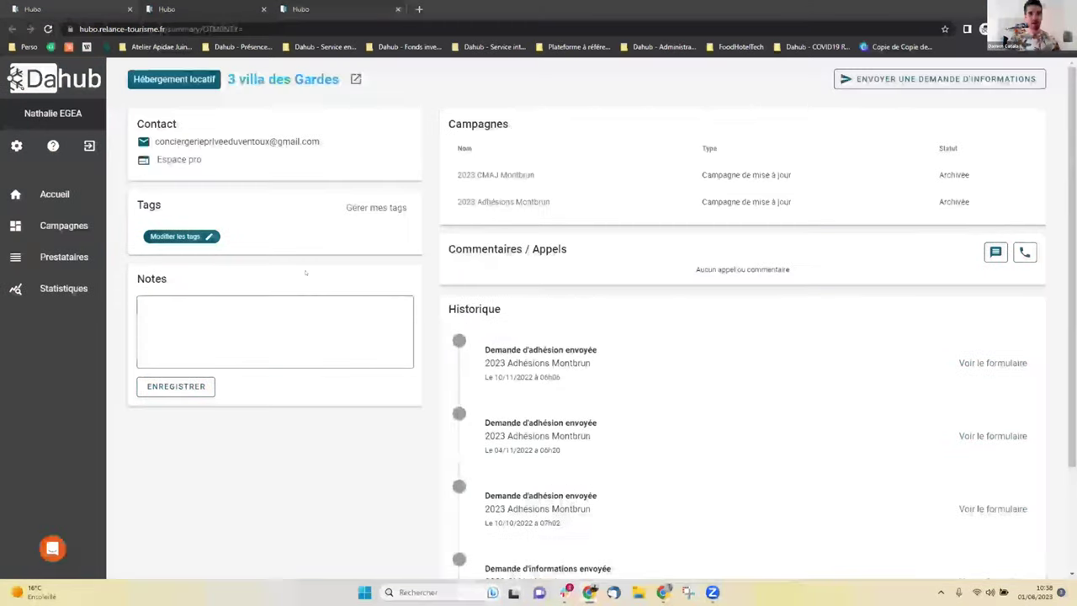
pyautogui.scroll(1, 505, 312)
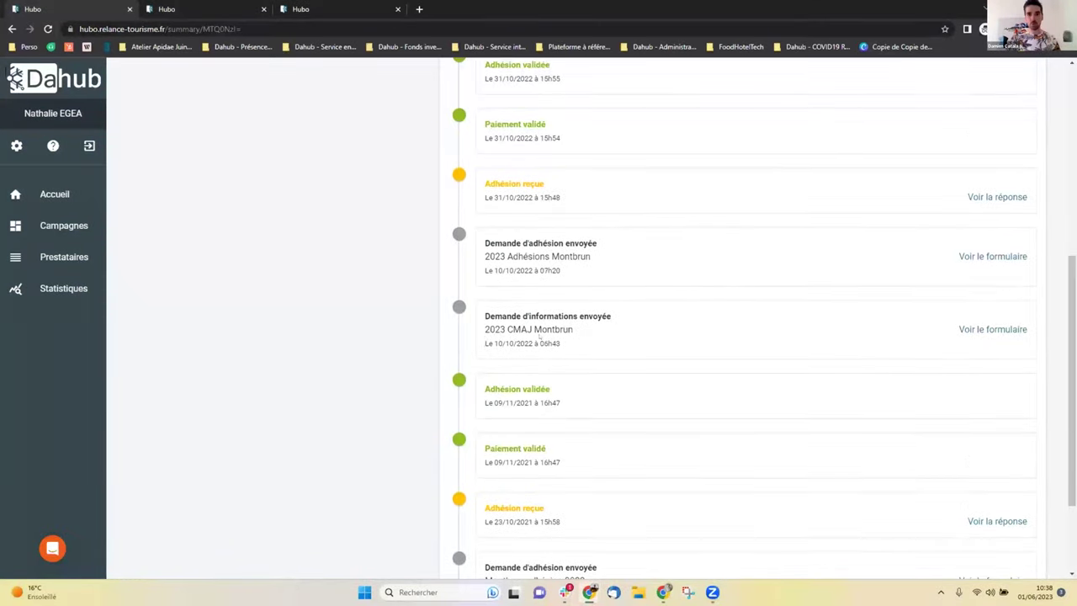
pyautogui.scroll(-2, 525, 499)
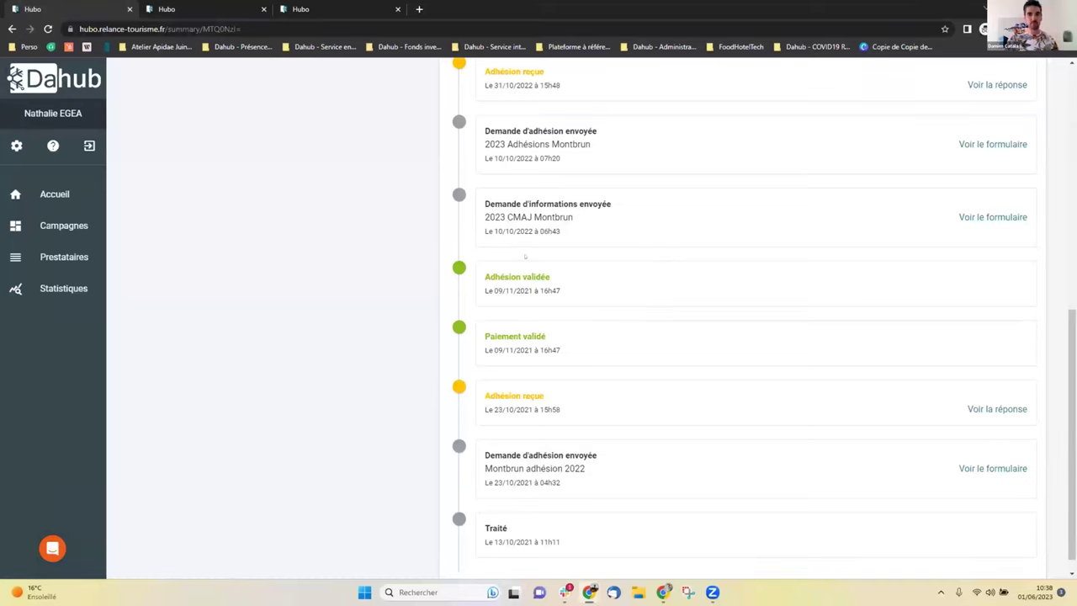
pyautogui.scroll(9, 525, 255)
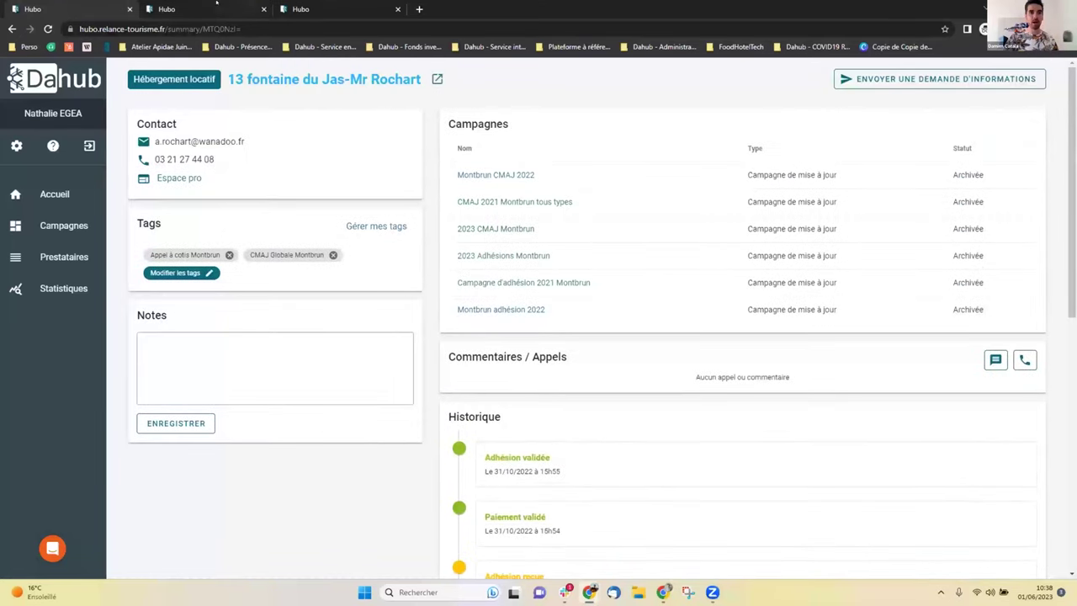
pyautogui.click(199, 7)
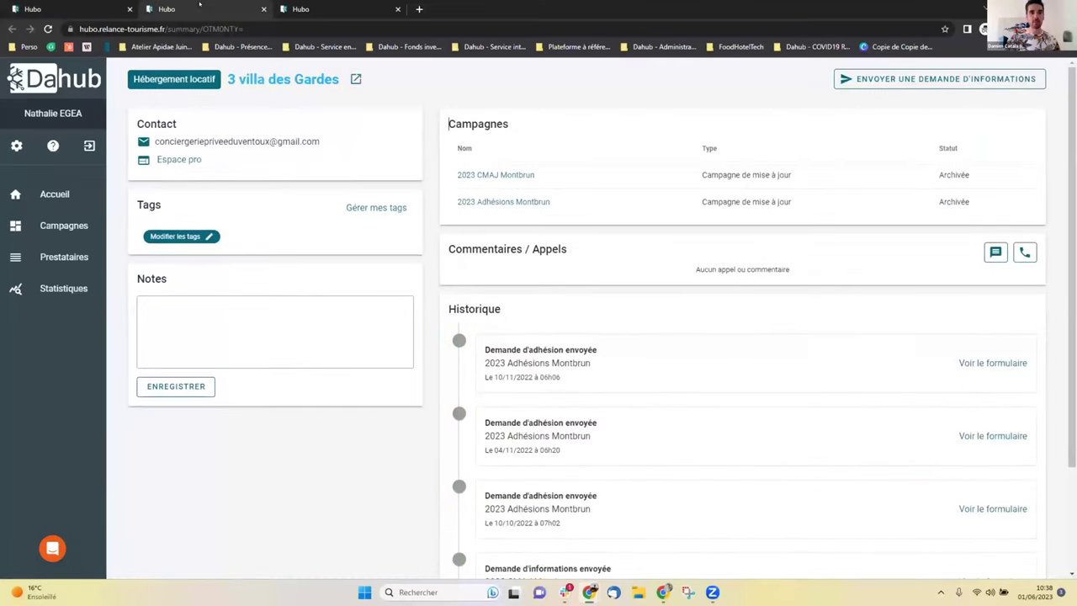
pyautogui.click(318, 6)
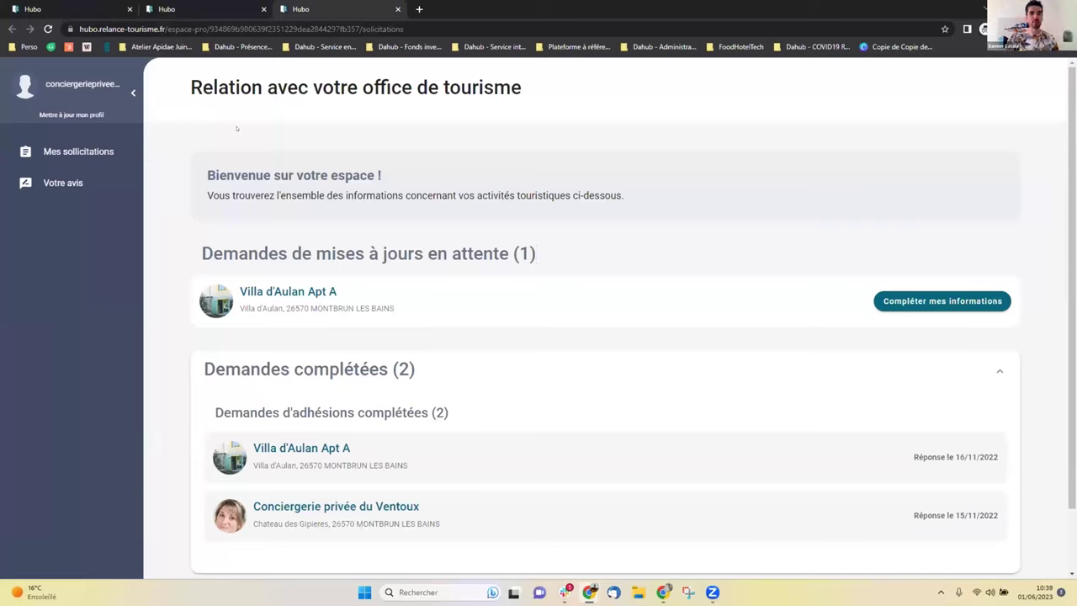
pyautogui.click(995, 365)
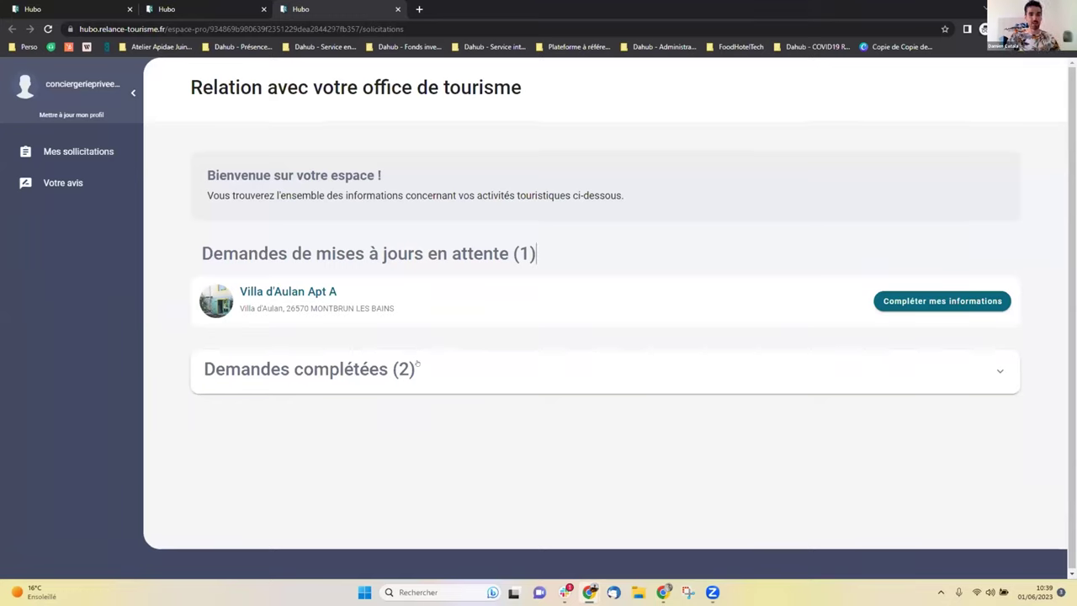
pyautogui.click(416, 366)
pyautogui.scroll(-1, 416, 366)
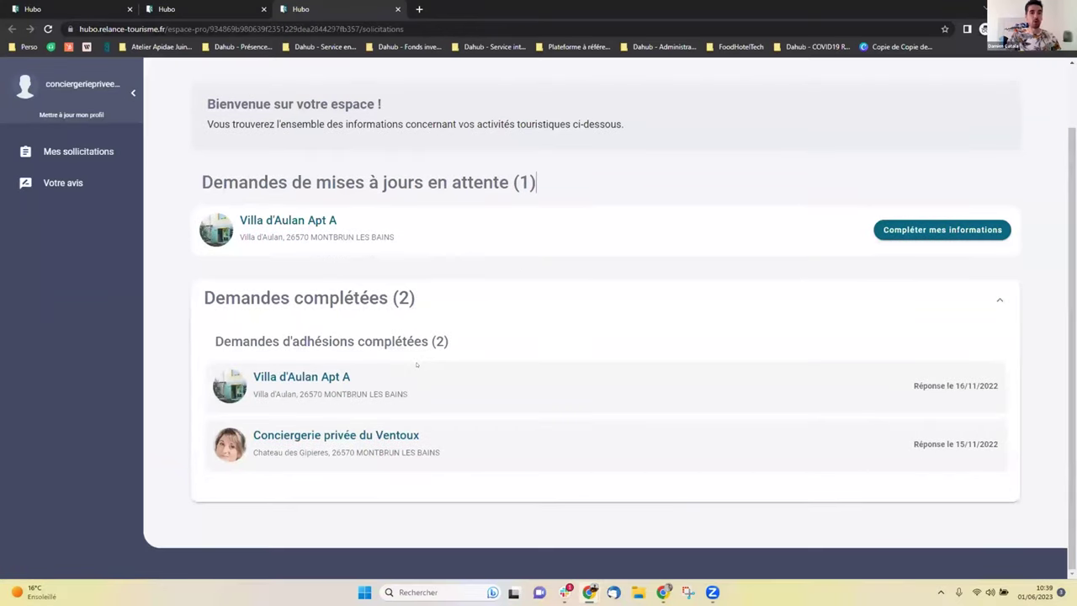
pyautogui.moveTo(253, 376); pyautogui.dragTo(362, 382)
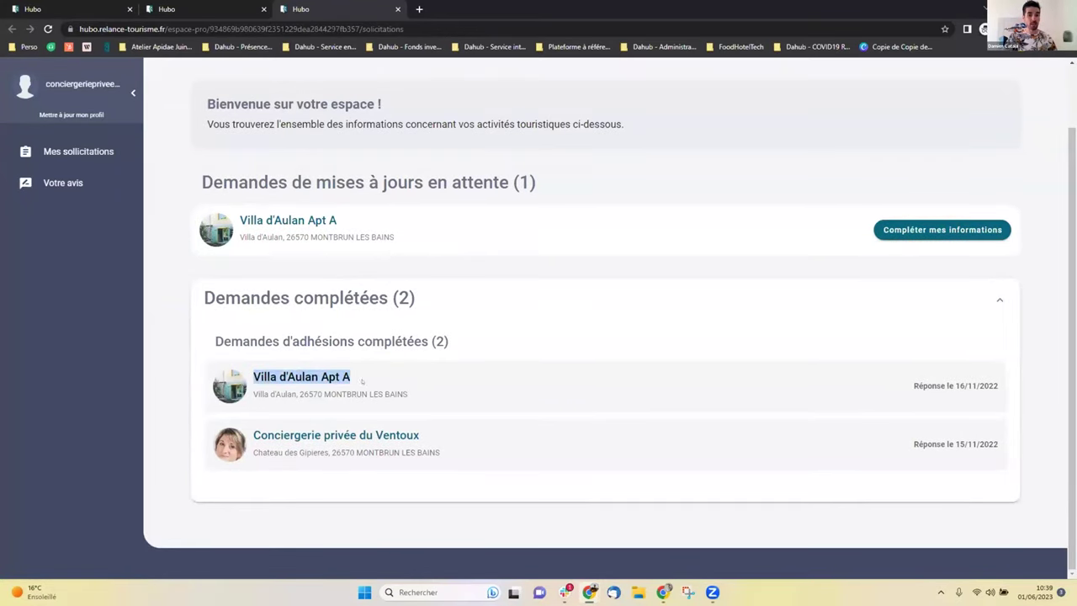
pyautogui.moveTo(883, 377); pyautogui.dragTo(1006, 390)
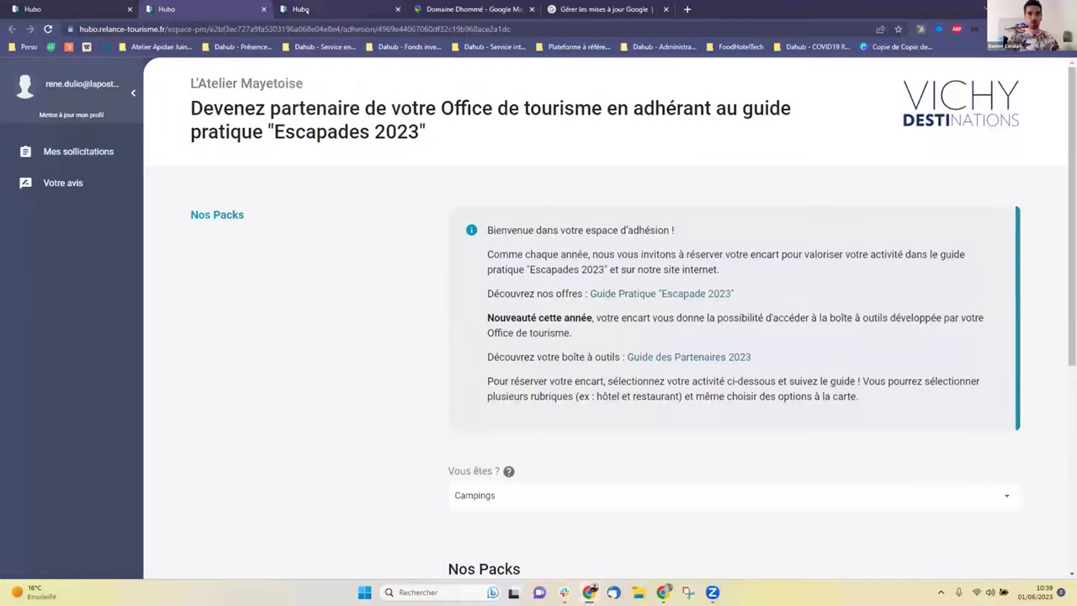
# Go to the opening periods and hours section of the Domaine Dhommé form and examine the hours detected on Google
pyautogui.click(305, 10)
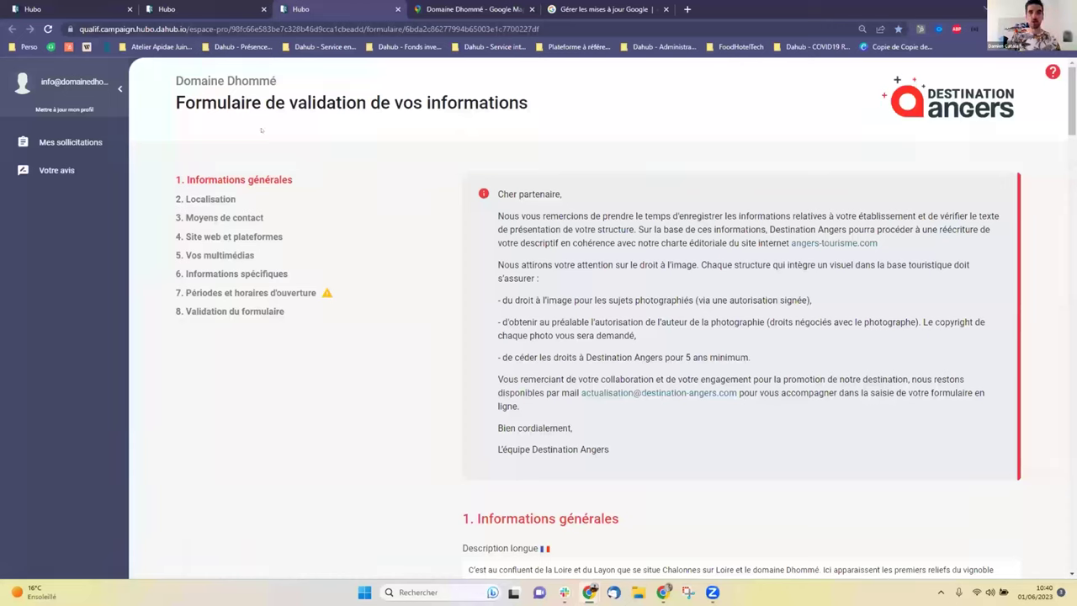
pyautogui.click(292, 293)
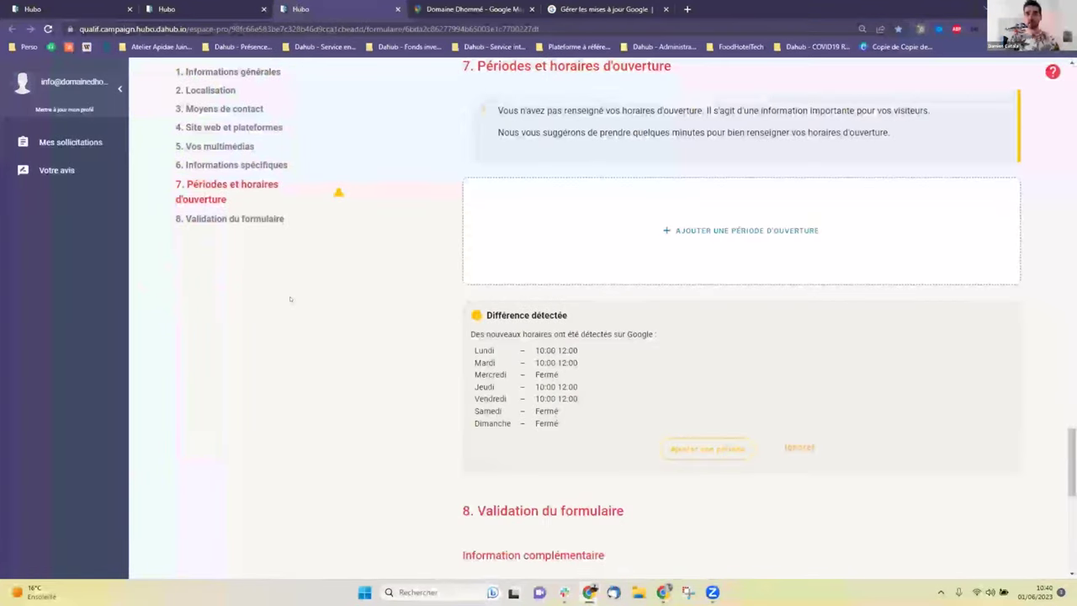
pyautogui.scroll(1, 290, 298)
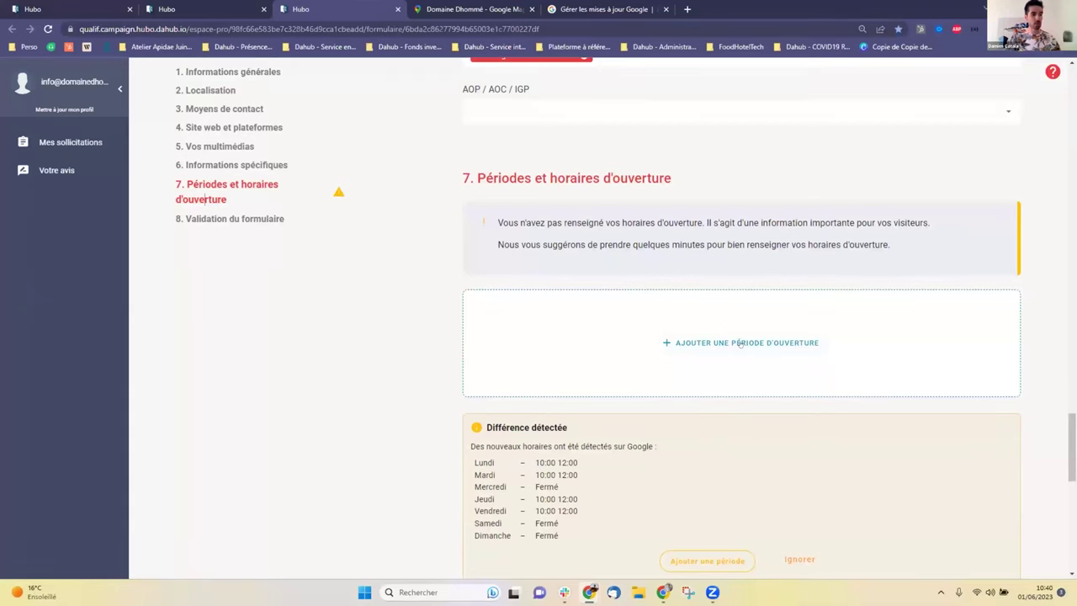
pyautogui.scroll(-1, 740, 344)
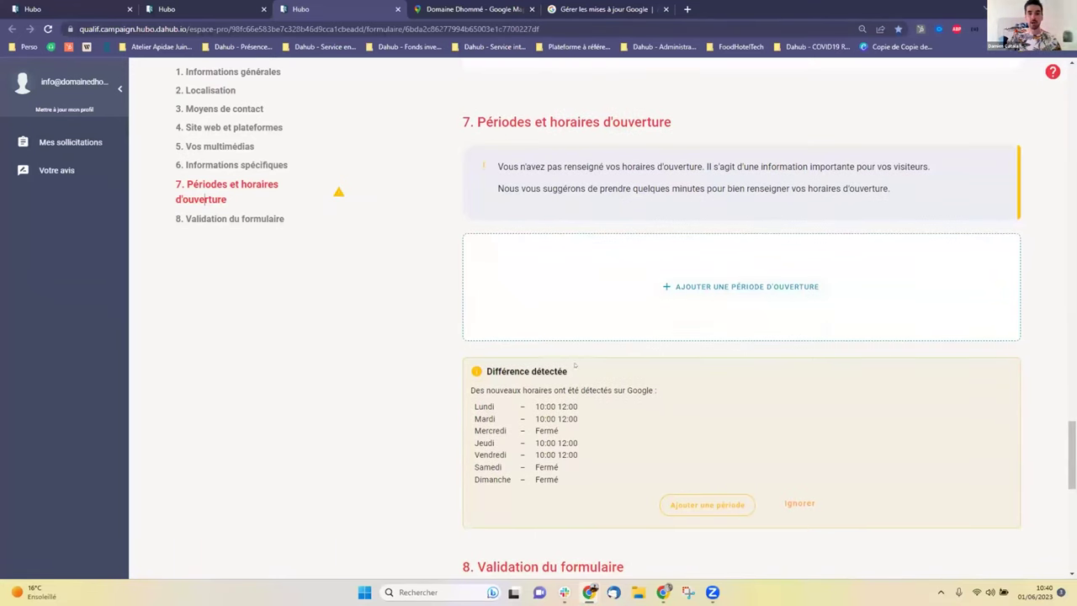
pyautogui.moveTo(469, 390); pyautogui.dragTo(659, 391)
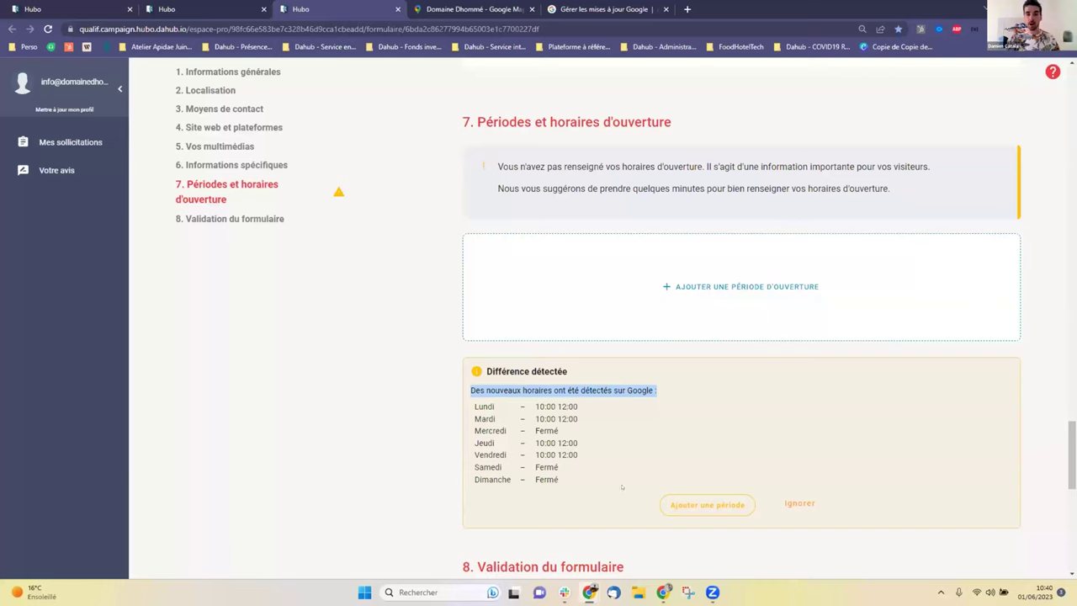
pyautogui.click(800, 503)
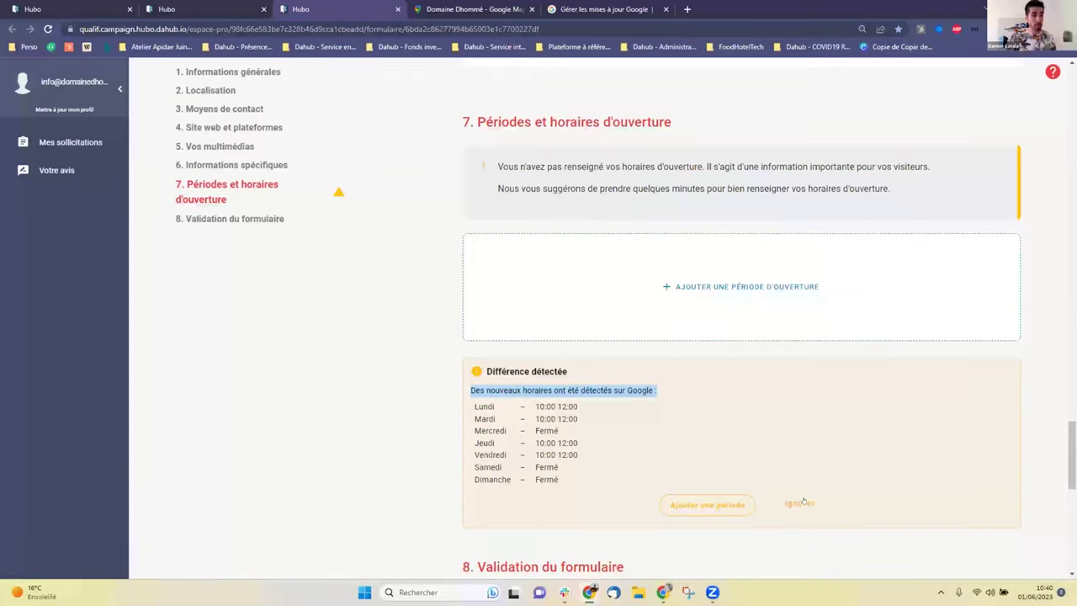
# Add an opening period from 01/06/2023 to 31/08/2023 using the hours detected on Google
pyautogui.click(704, 506)
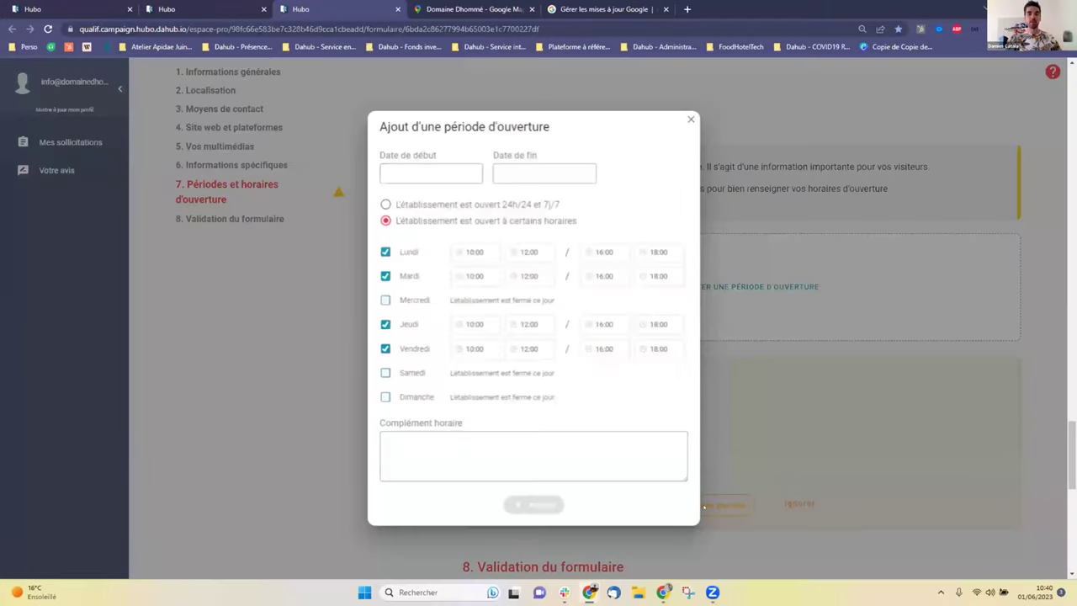
pyautogui.click(436, 175)
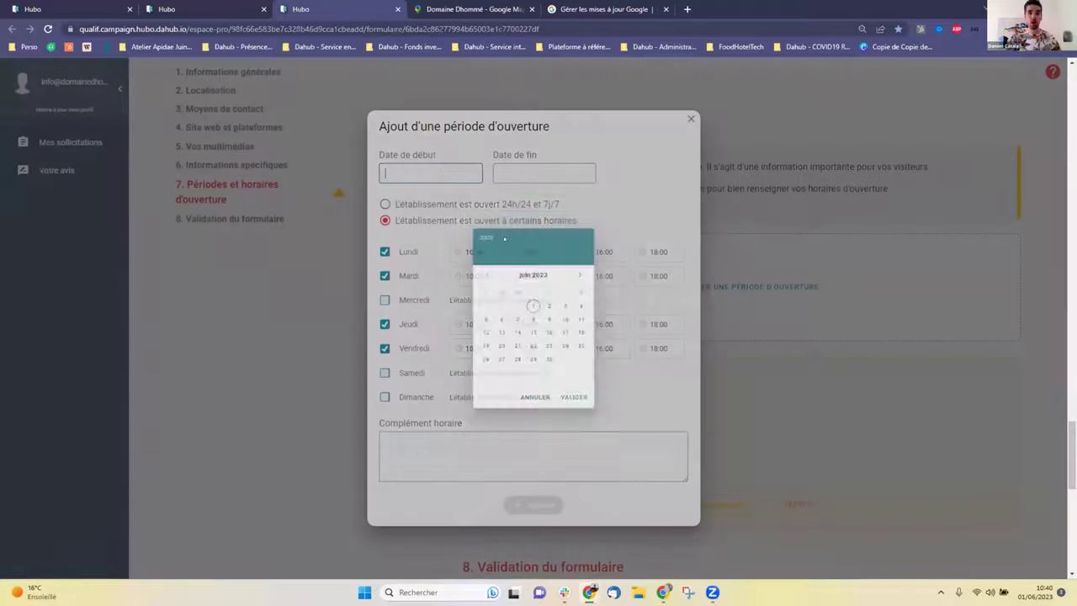
pyautogui.click(530, 305)
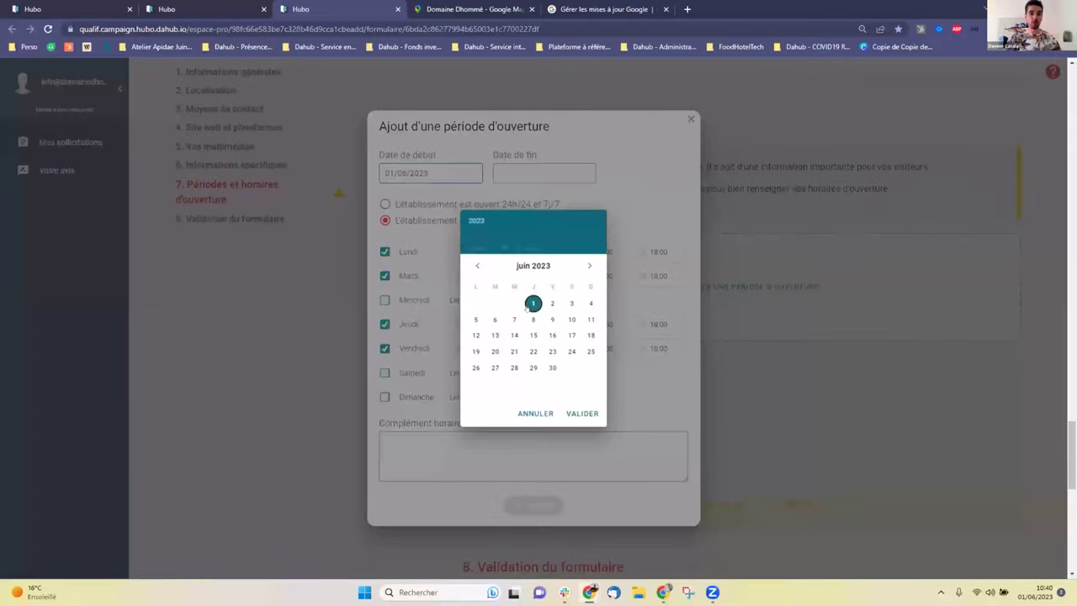
pyautogui.click(582, 413)
pyautogui.click(517, 175)
pyautogui.click(589, 266)
pyautogui.click(588, 266)
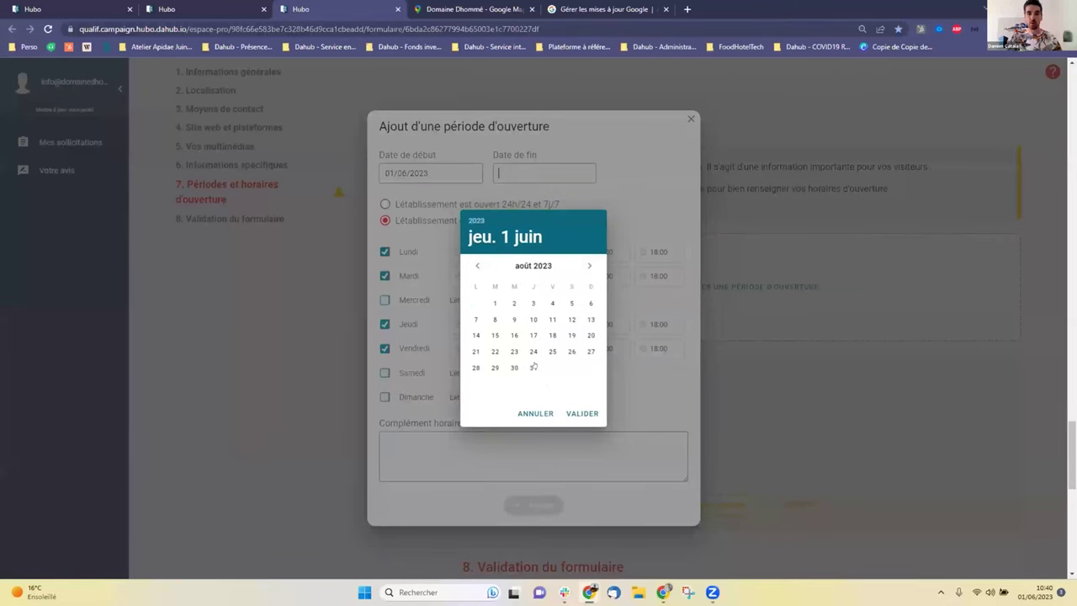
pyautogui.click(533, 368)
pyautogui.click(581, 413)
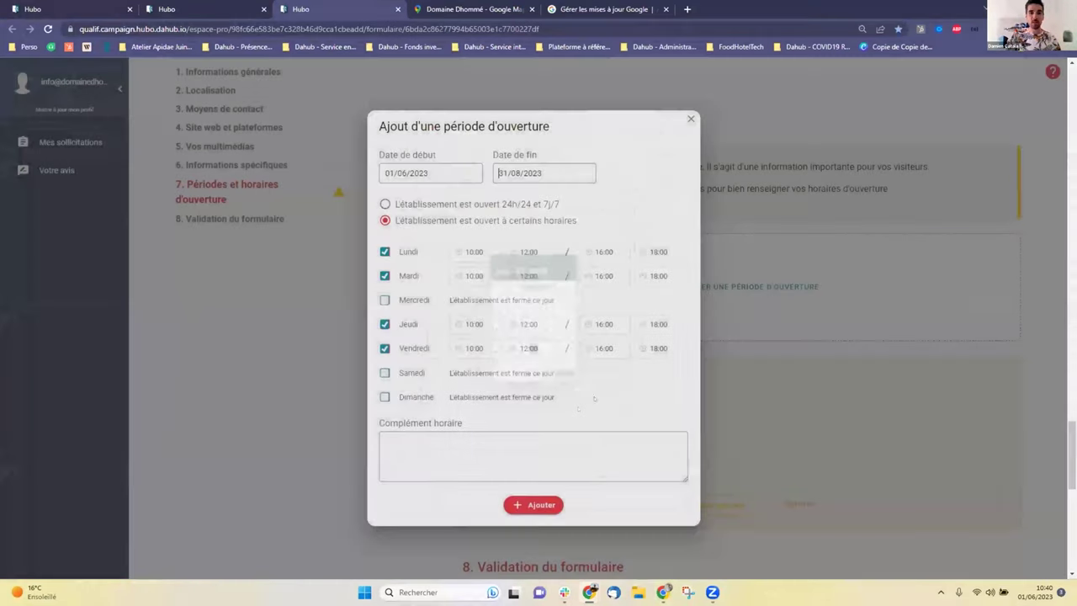
pyautogui.click(534, 505)
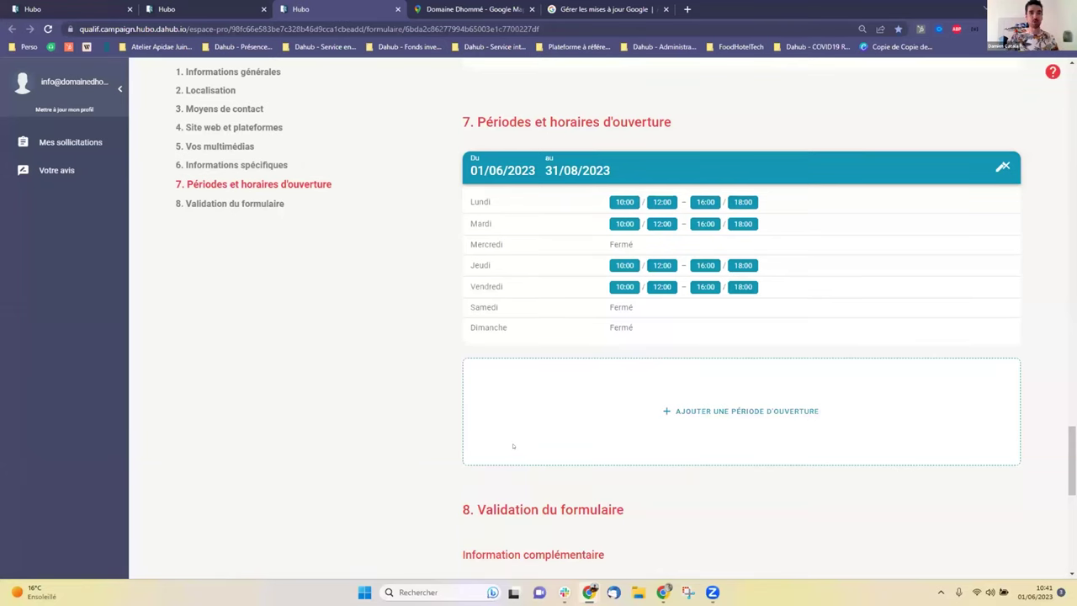
# Replace the street address in the Localisation section with the new address detected on Google
pyautogui.click(227, 71)
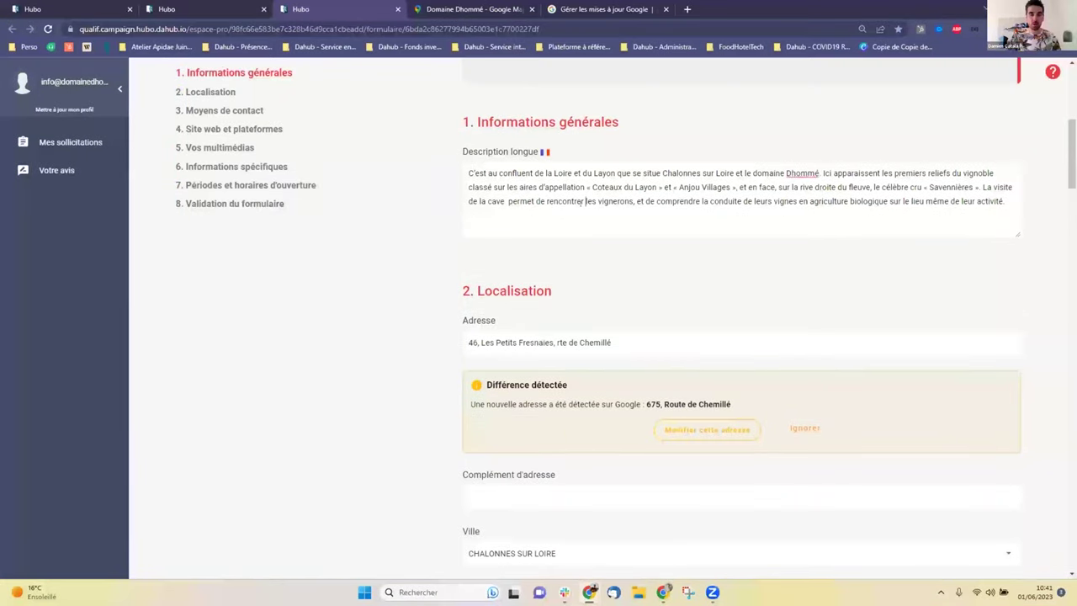
pyautogui.scroll(-2, 582, 202)
pyautogui.scroll(-1, 579, 203)
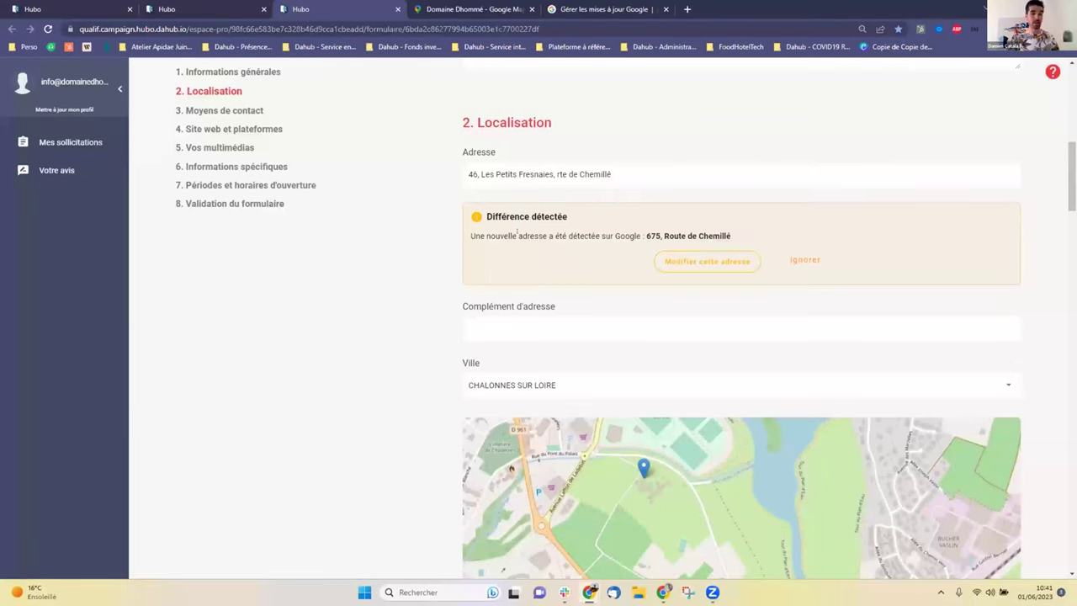
pyautogui.moveTo(642, 235); pyautogui.dragTo(733, 236)
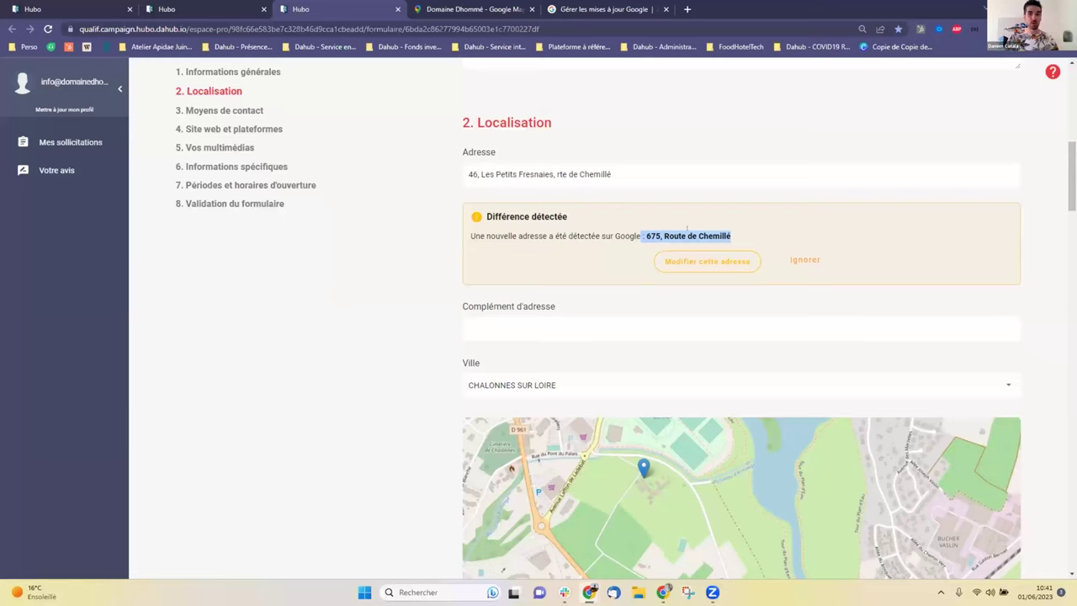
pyautogui.click(679, 262)
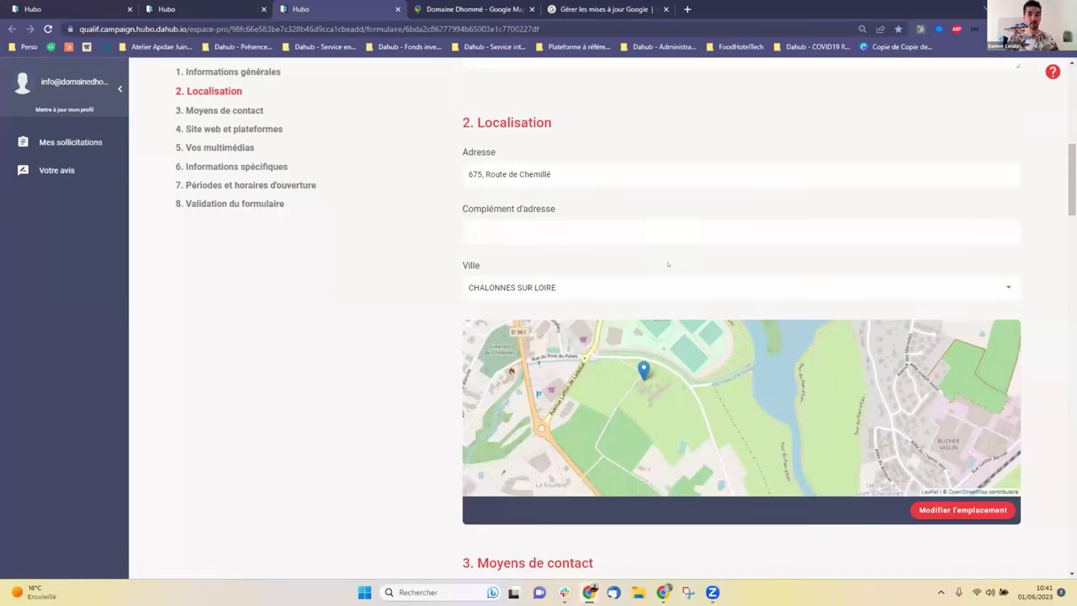
pyautogui.scroll(-3, 424, 397)
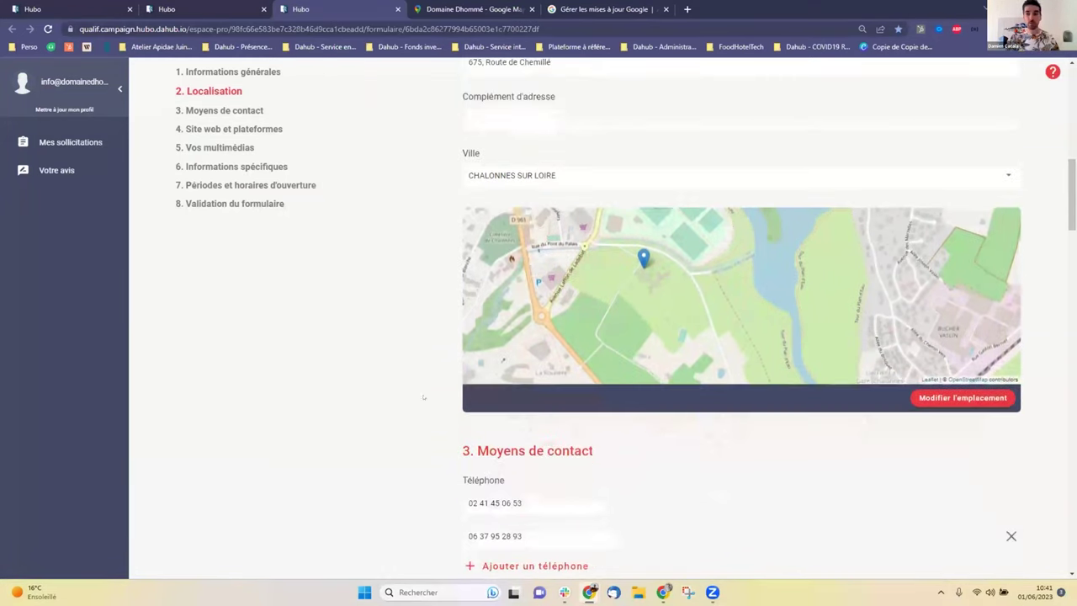
pyautogui.click(962, 397)
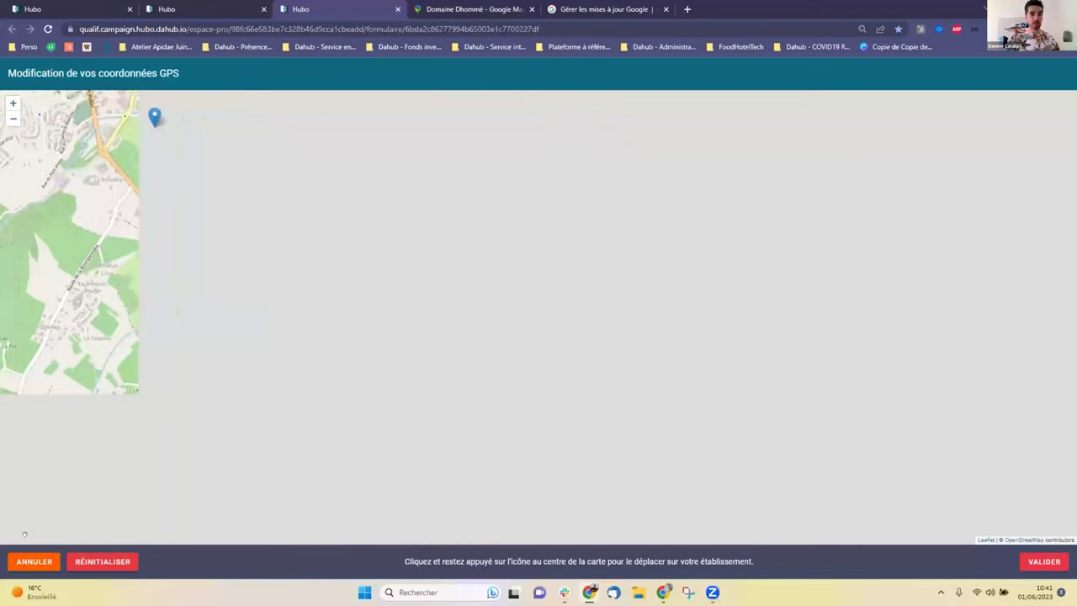
pyautogui.click(28, 560)
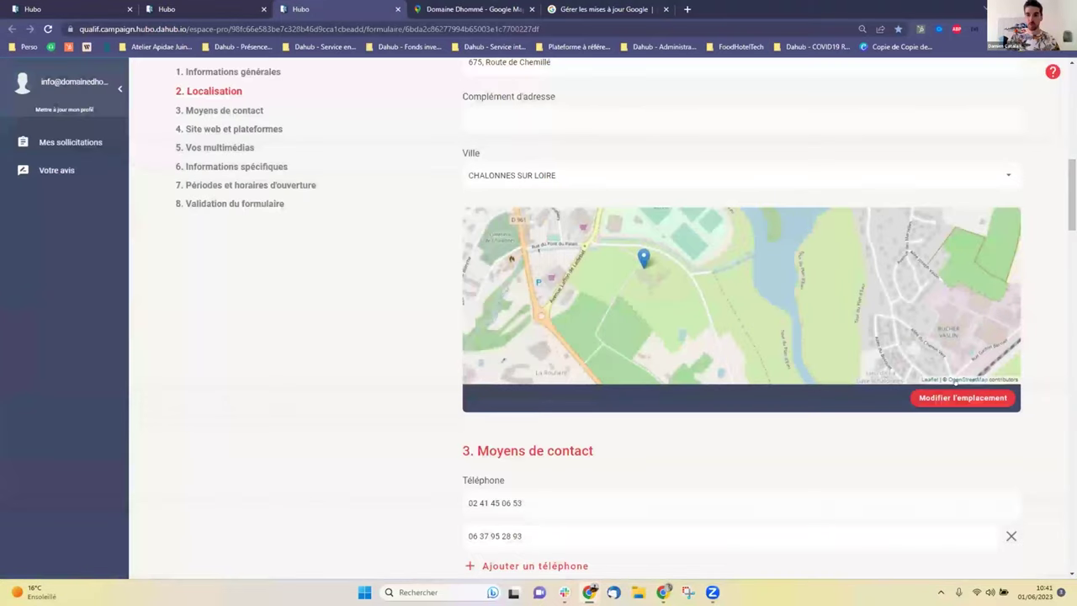
pyautogui.click(959, 397)
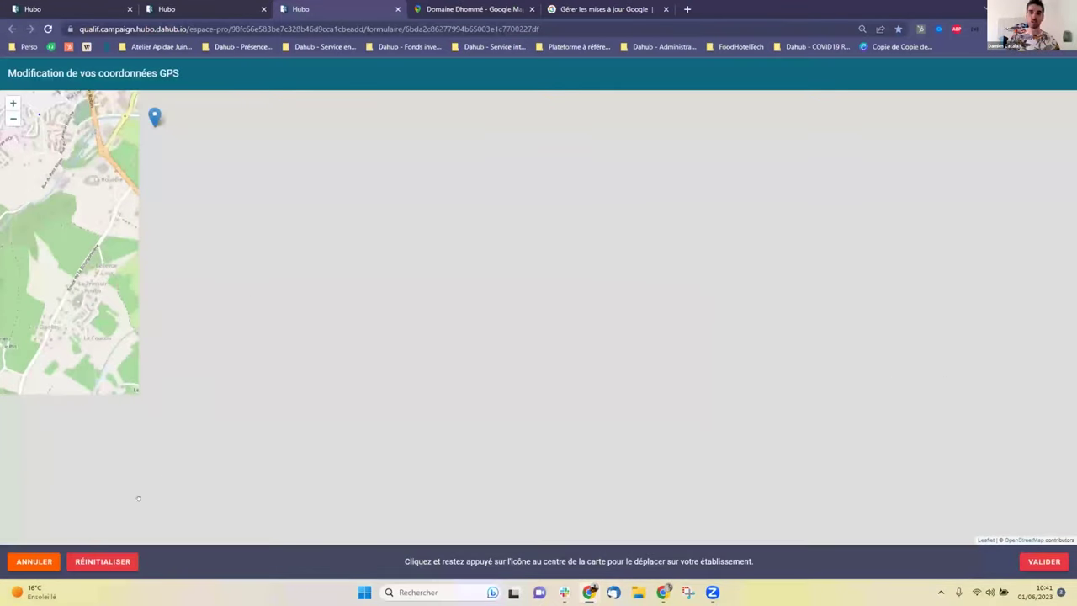
pyautogui.click(34, 560)
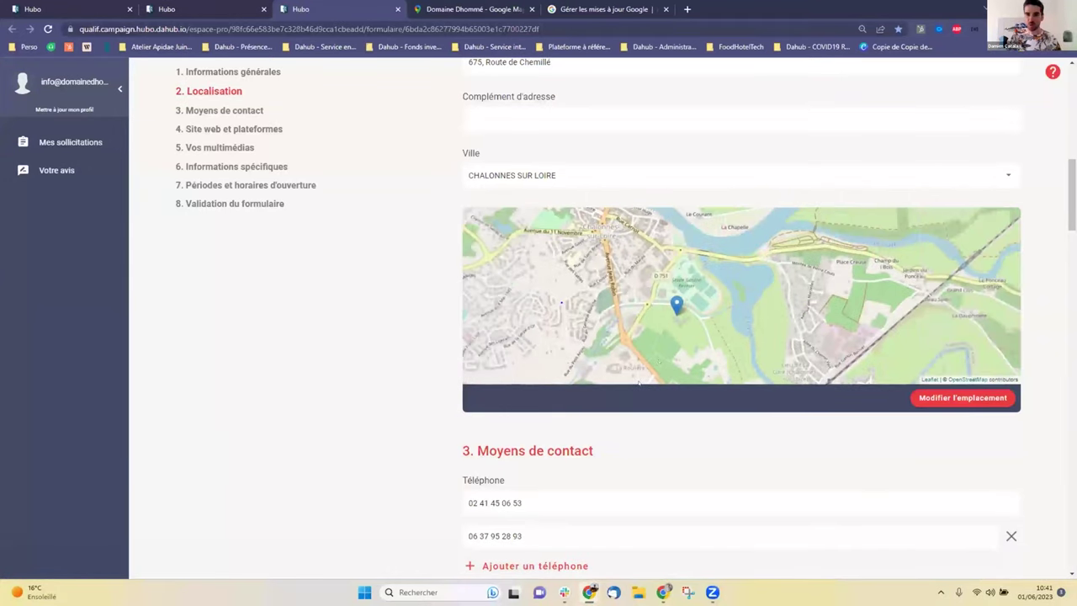
pyautogui.click(951, 396)
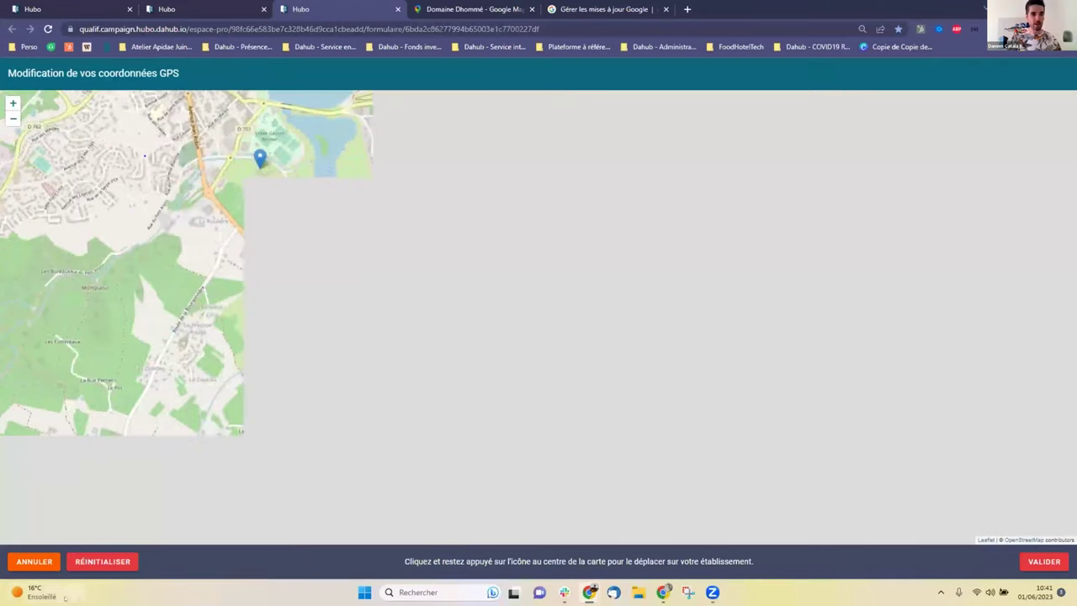
pyautogui.click(38, 559)
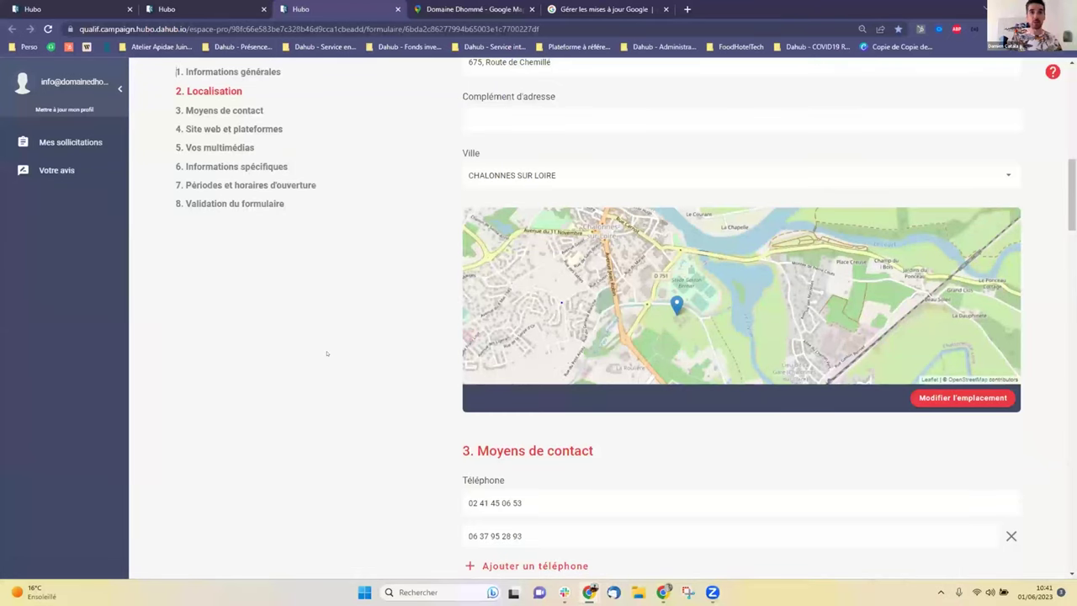
pyautogui.scroll(-2, 327, 353)
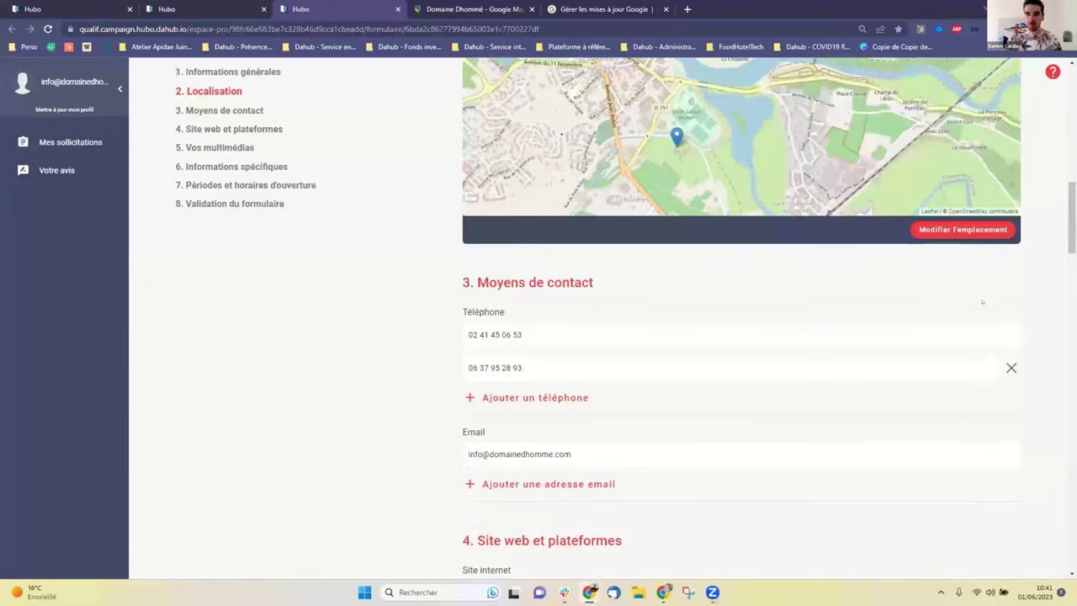
pyautogui.scroll(-1, 575, 172)
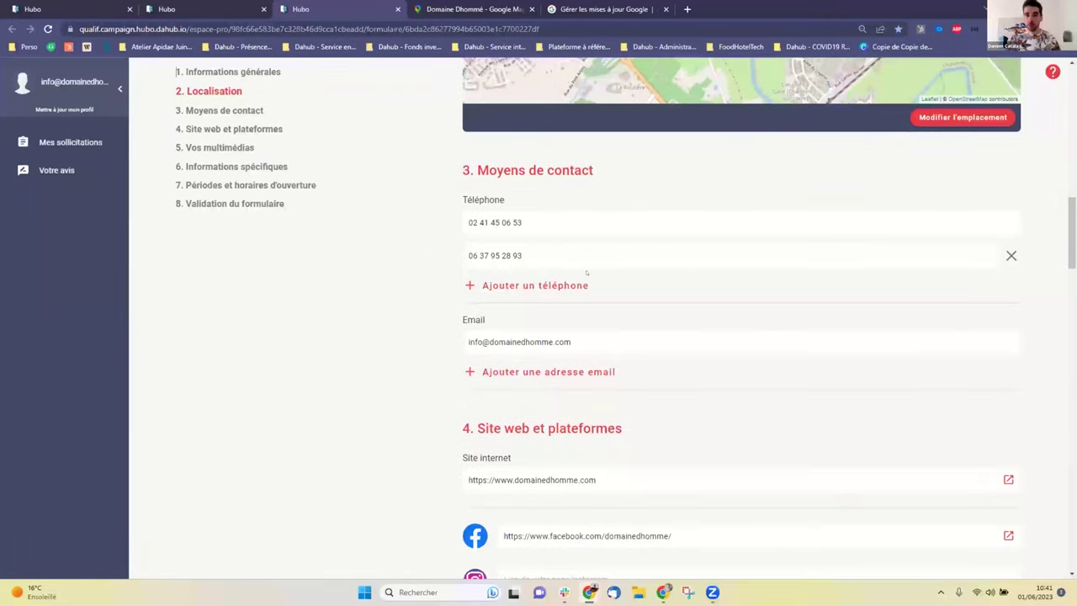
pyautogui.scroll(-3, 586, 272)
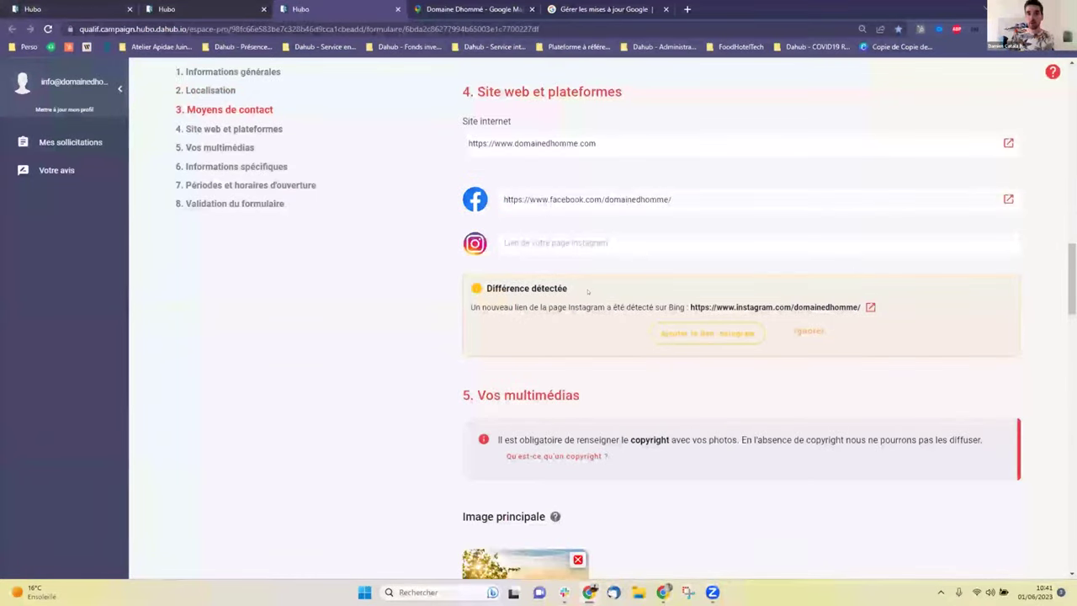
pyautogui.moveTo(489, 305); pyautogui.dragTo(709, 300)
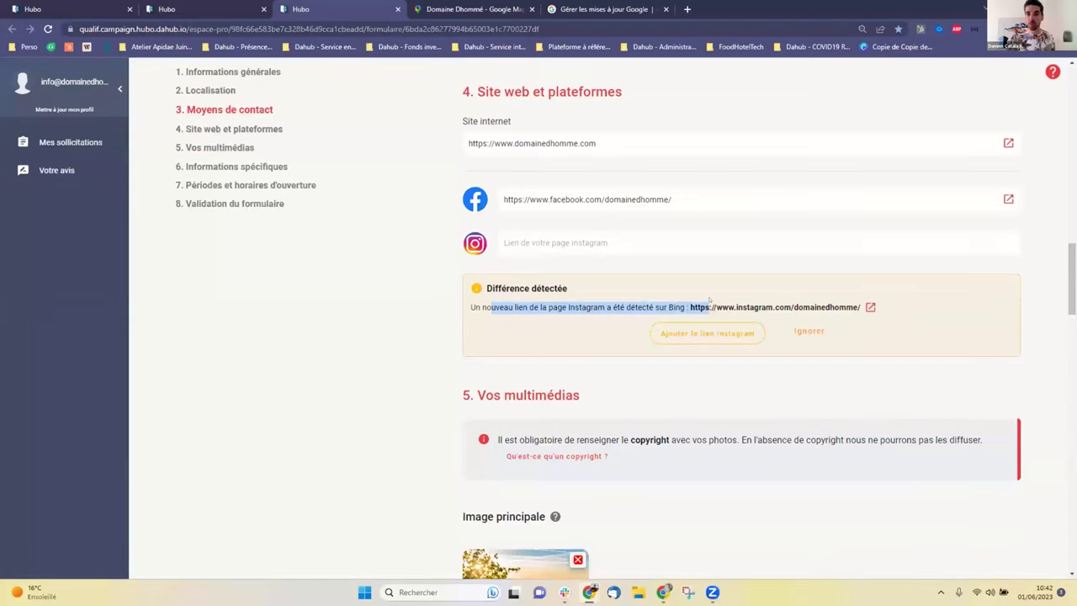
pyautogui.click(870, 308)
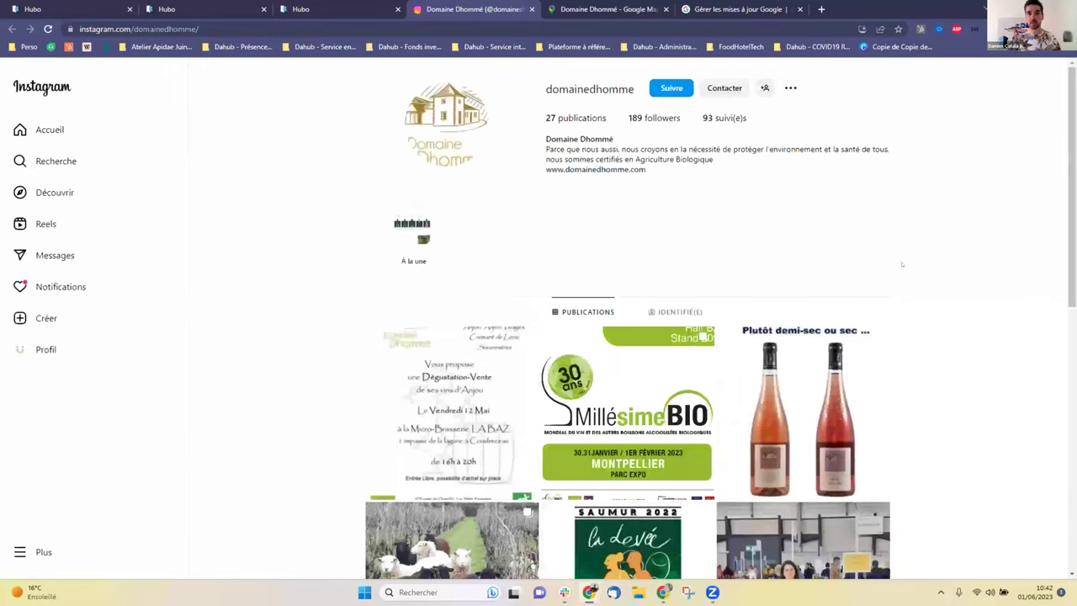
pyautogui.click(299, 9)
pyautogui.click(729, 331)
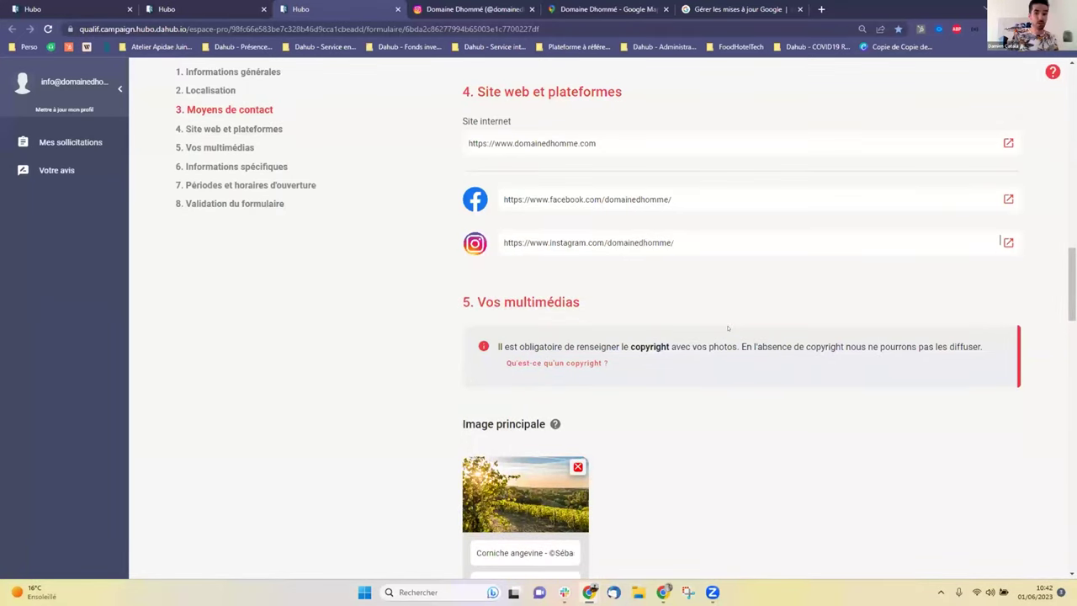
# Add the web-found photos of the arched doorway, building exterior, tasting bar and vineyard landscape to the form's other images
pyautogui.scroll(-3, 729, 328)
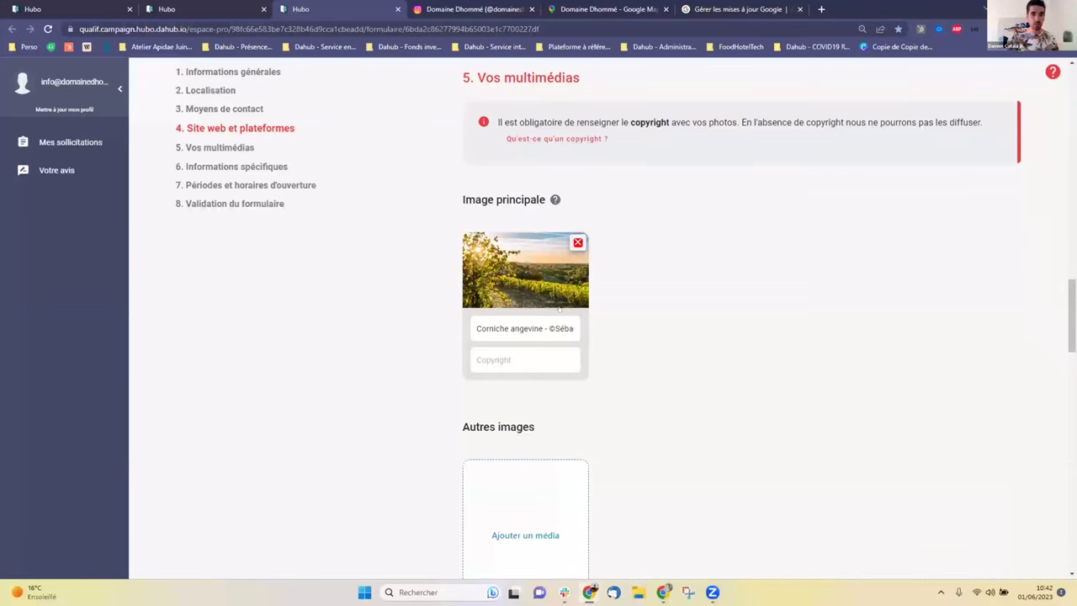
pyautogui.scroll(-2, 559, 310)
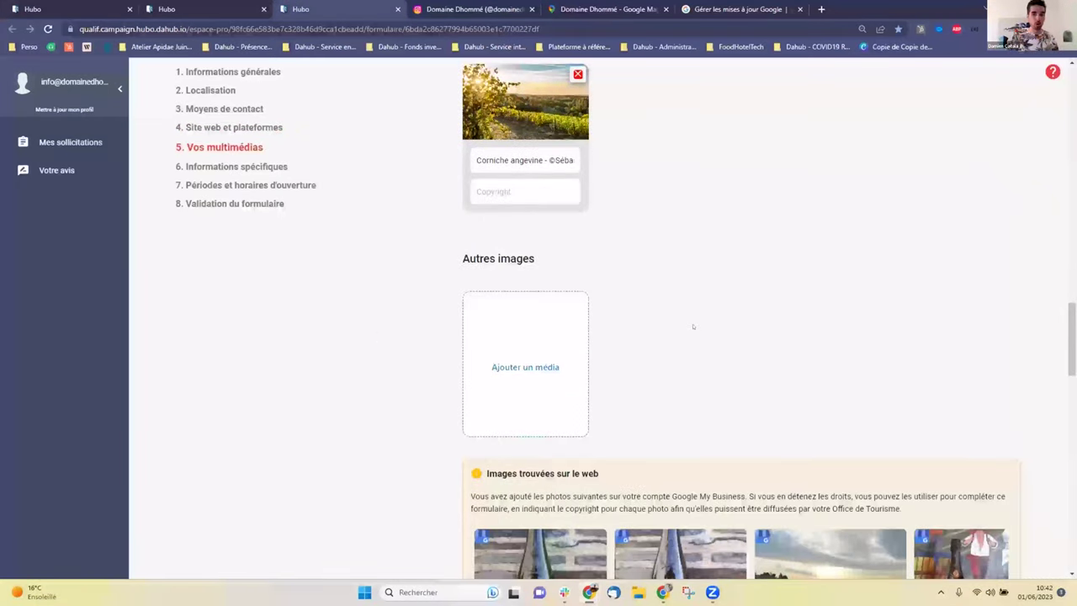
pyautogui.scroll(-4, 693, 326)
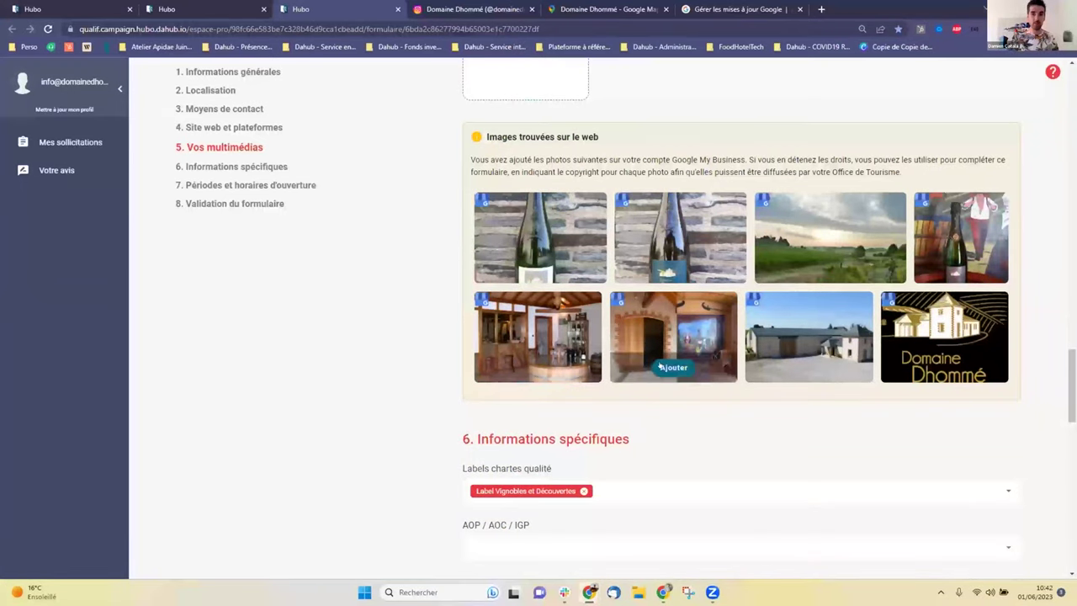
pyautogui.click(665, 367)
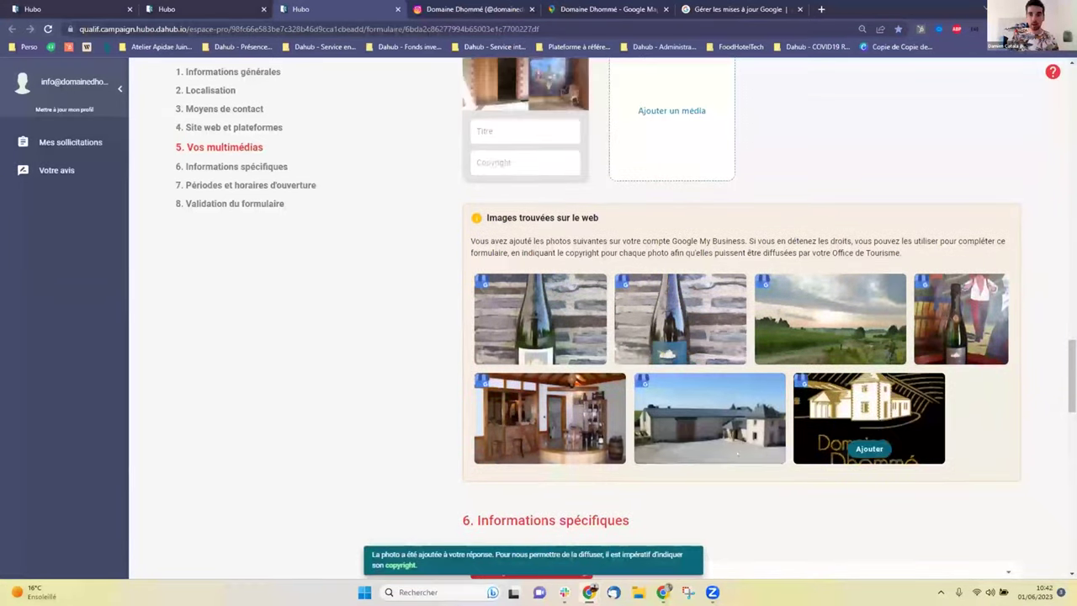
pyautogui.click(698, 447)
pyautogui.click(706, 446)
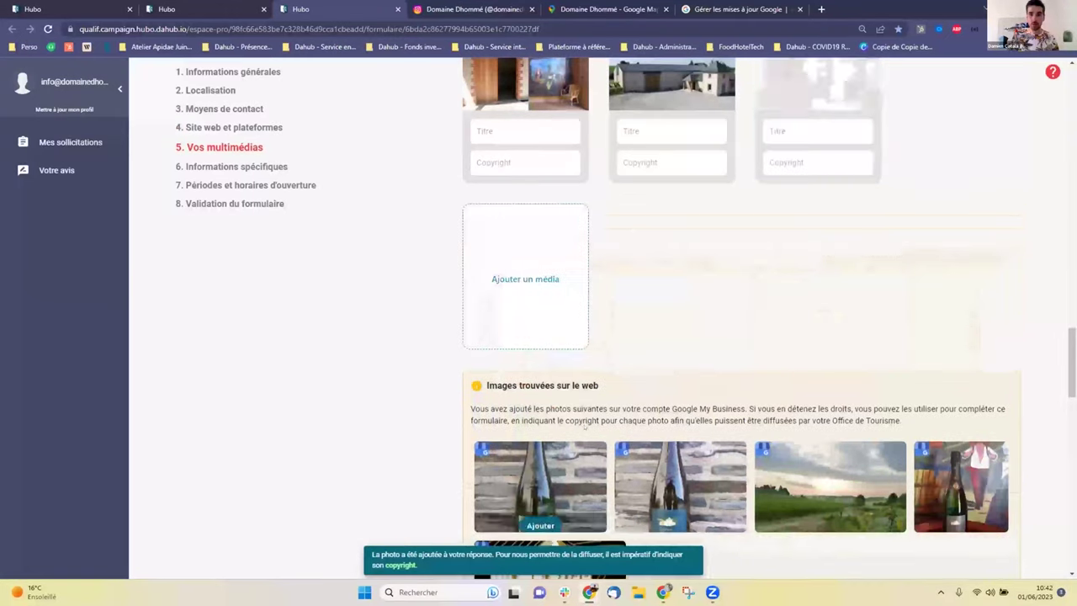
pyautogui.click(822, 462)
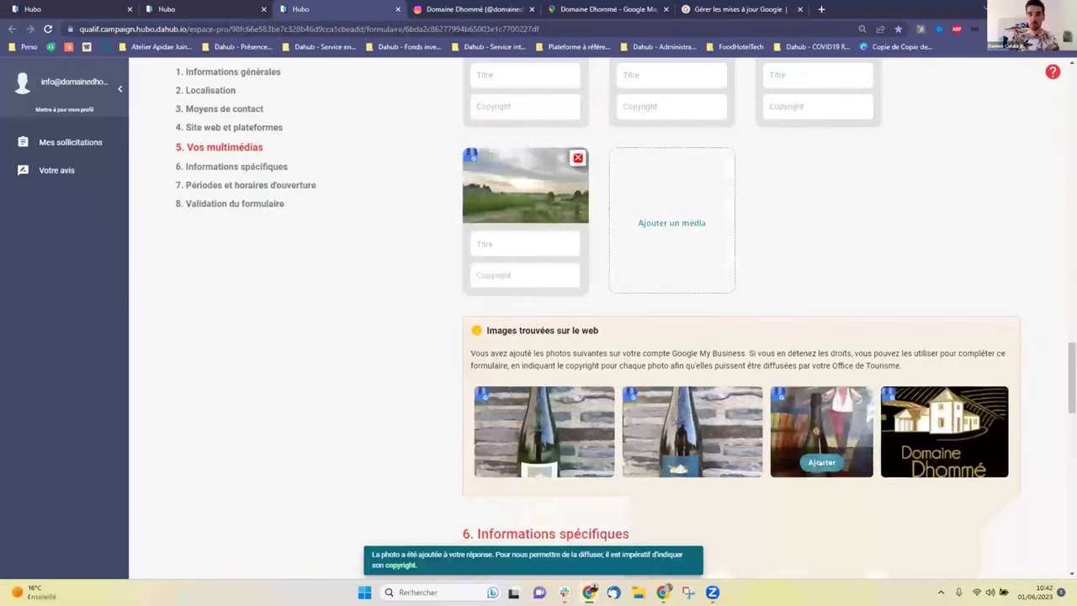
pyautogui.scroll(4, 772, 236)
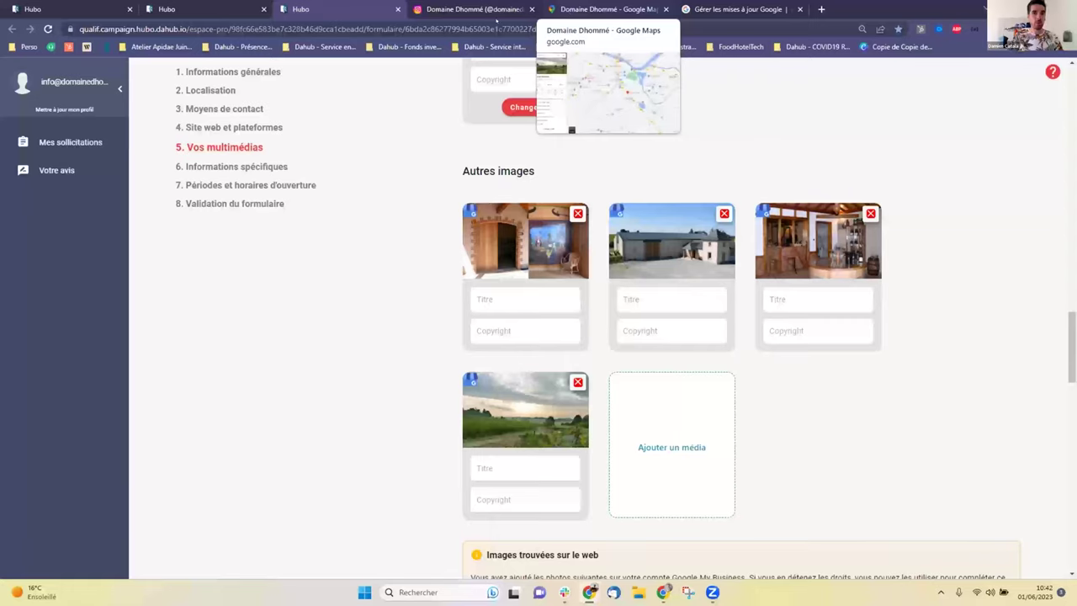
# Switch to the Domaine Dhommé listing on Google Maps and examine the photos published by the owner
pyautogui.click(589, 11)
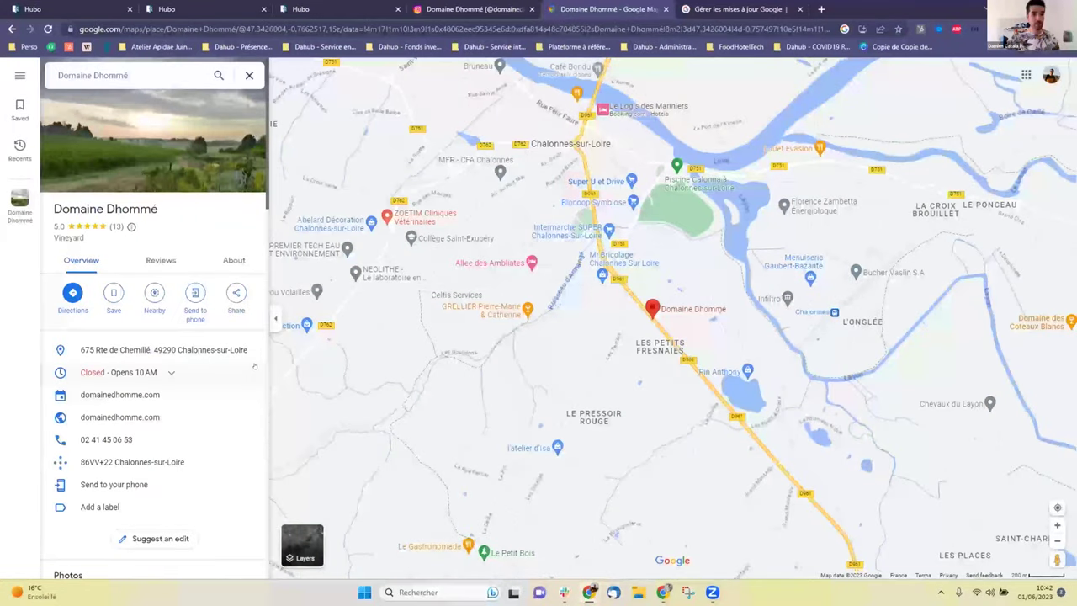
pyautogui.click(67, 159)
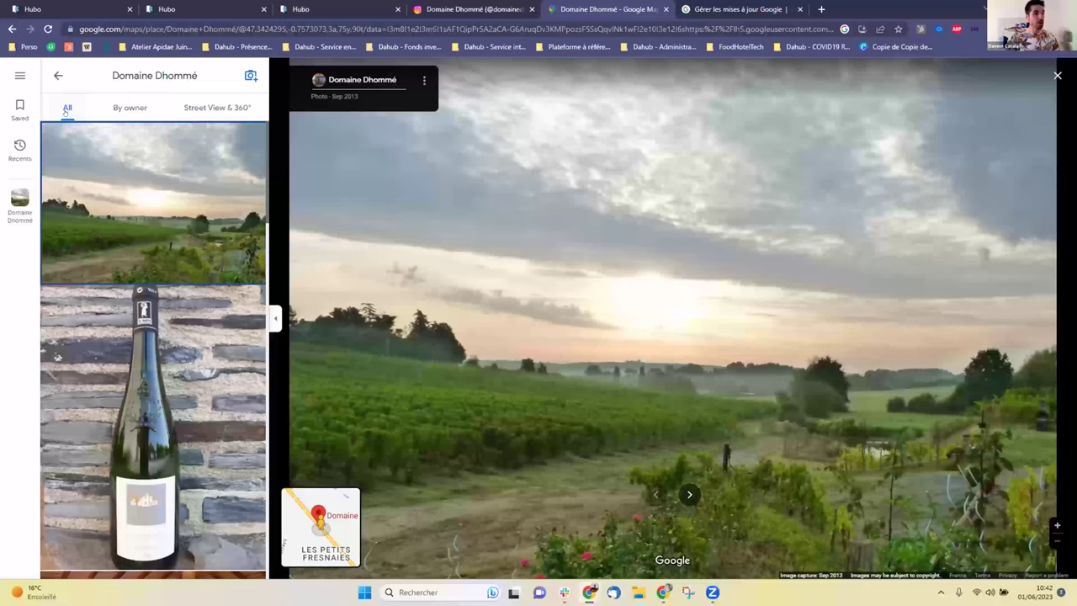
pyautogui.click(130, 108)
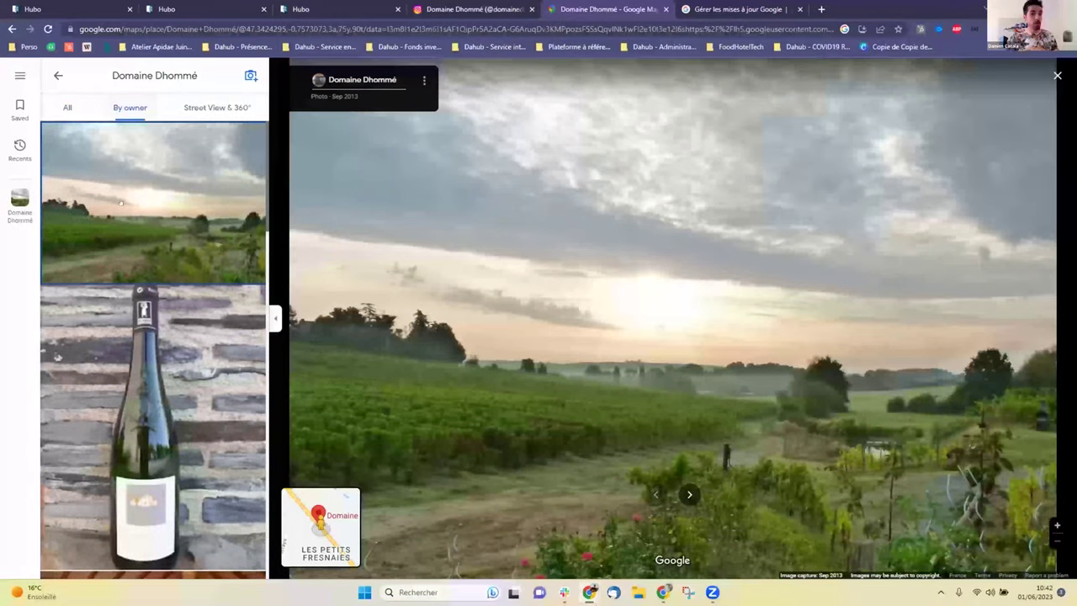
pyautogui.scroll(-7, 121, 202)
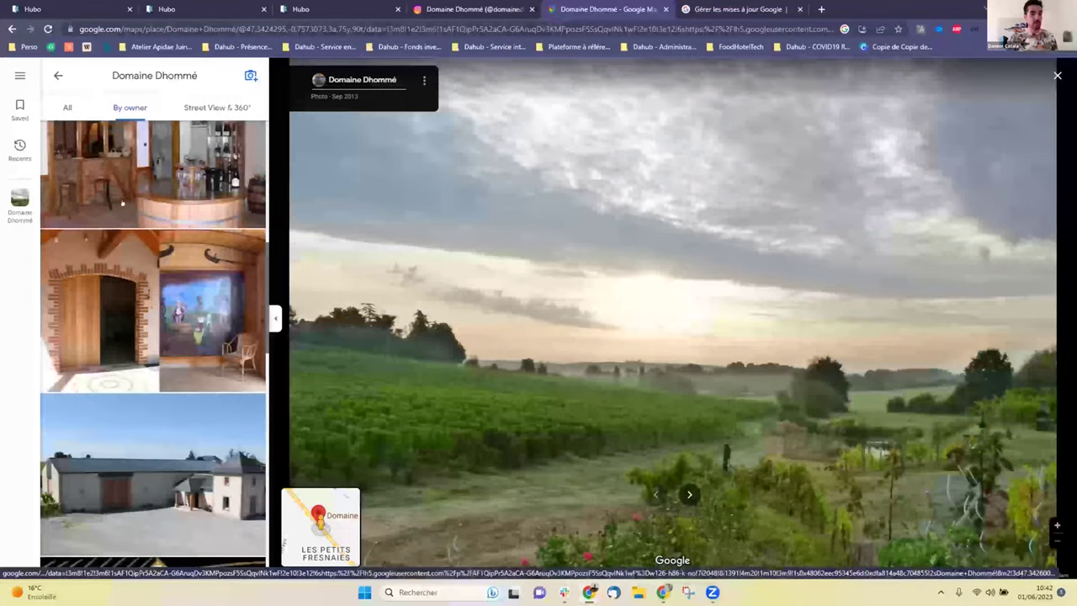
pyautogui.scroll(-2, 126, 253)
pyautogui.scroll(2, 137, 310)
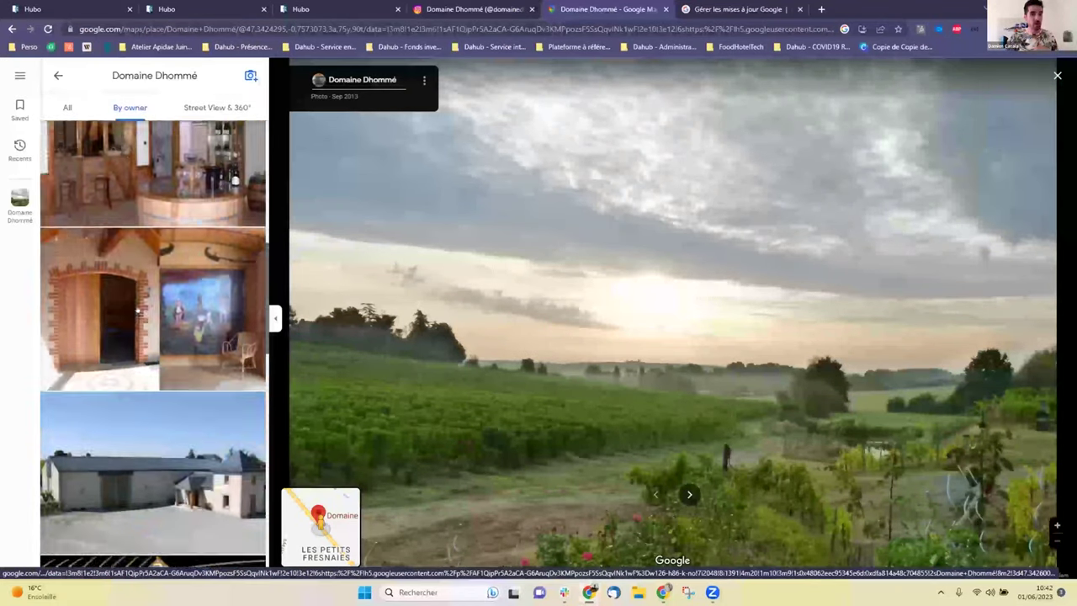